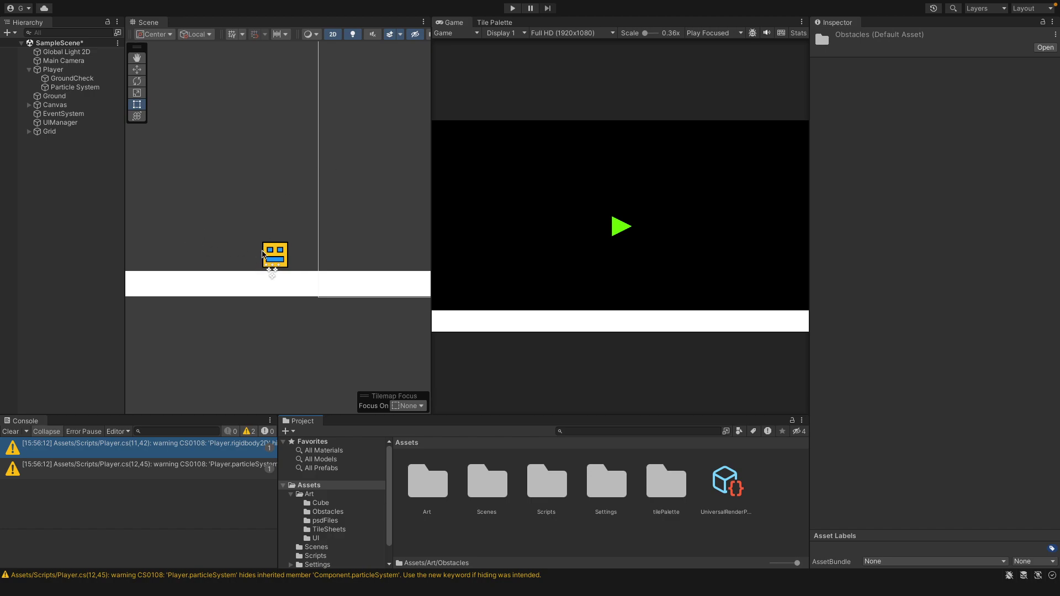
# Play-test the game, make the player cube jump several times to check its particle trail, and stop the run
pyautogui.click(515, 9)
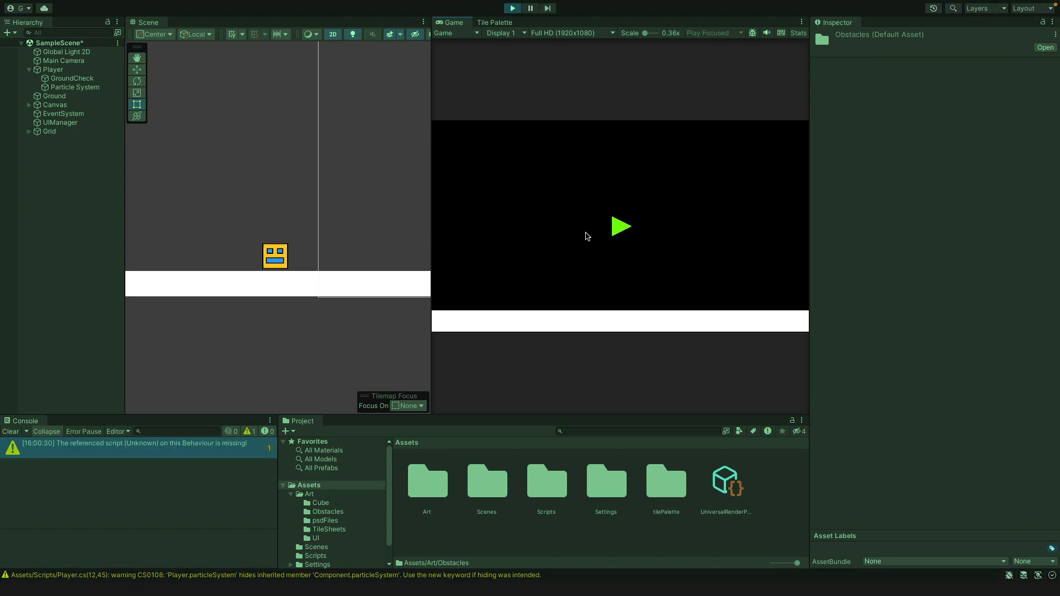
pyautogui.press('space')
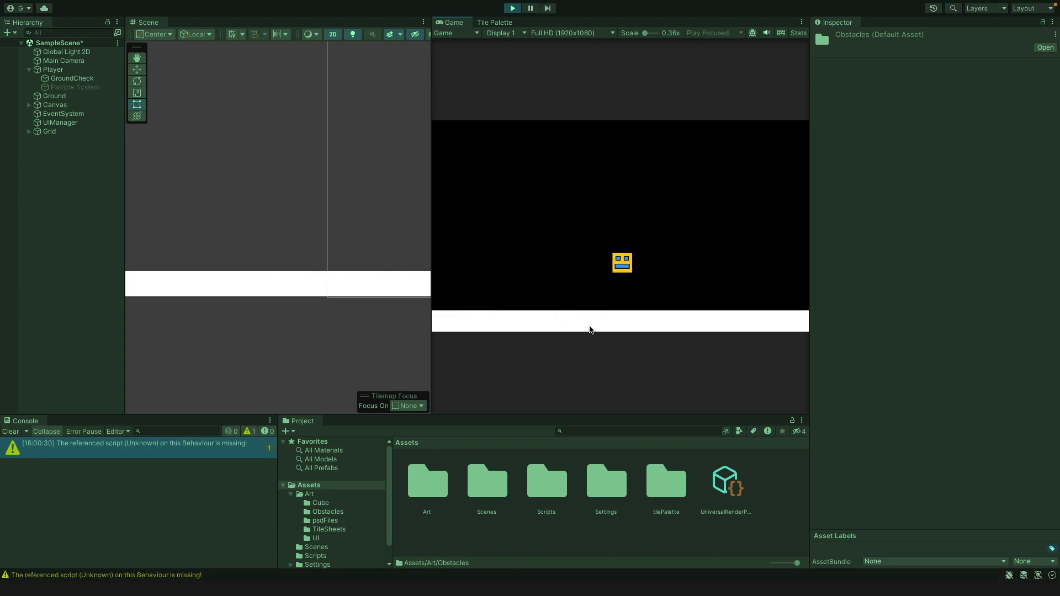
pyautogui.press('space')
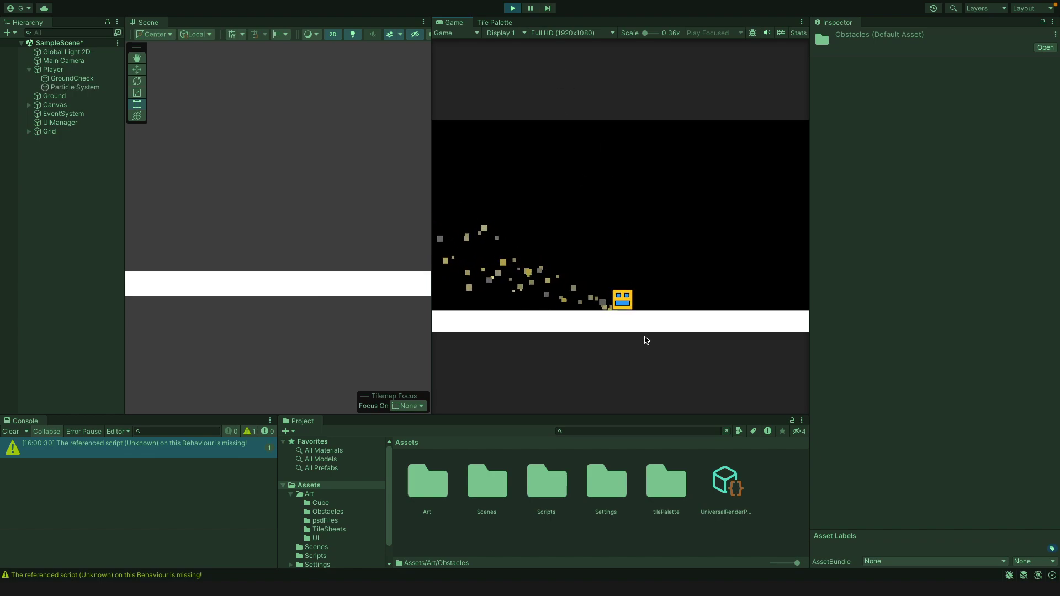
pyautogui.press('space')
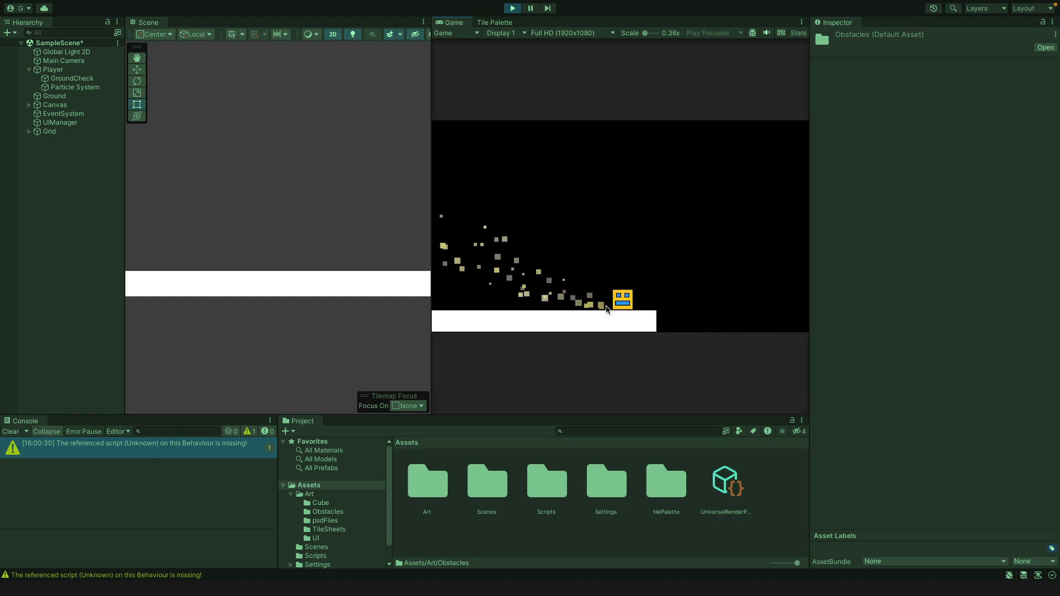
pyautogui.press('space')
pyautogui.click(512, 9)
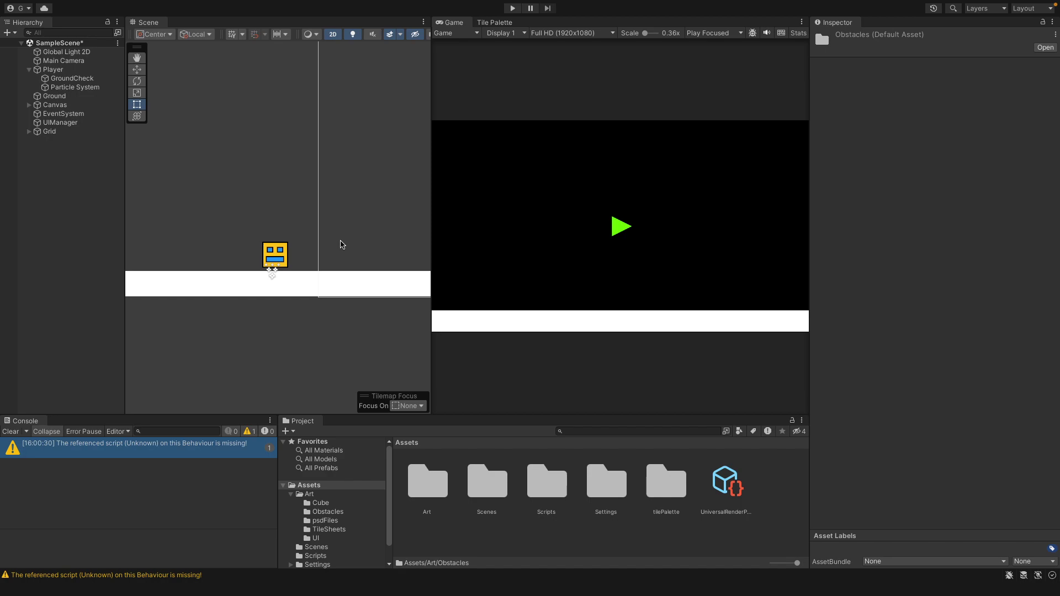
# Set the emission Rate over Time of the Player's Particle System to 50
pyautogui.scroll(1, 341, 244)
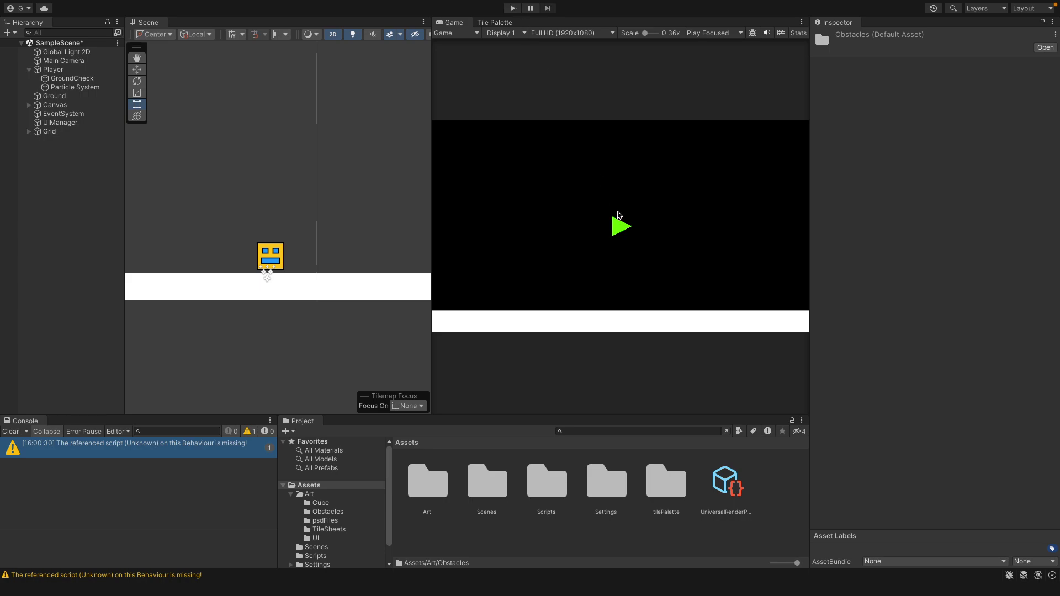
pyautogui.click(80, 86)
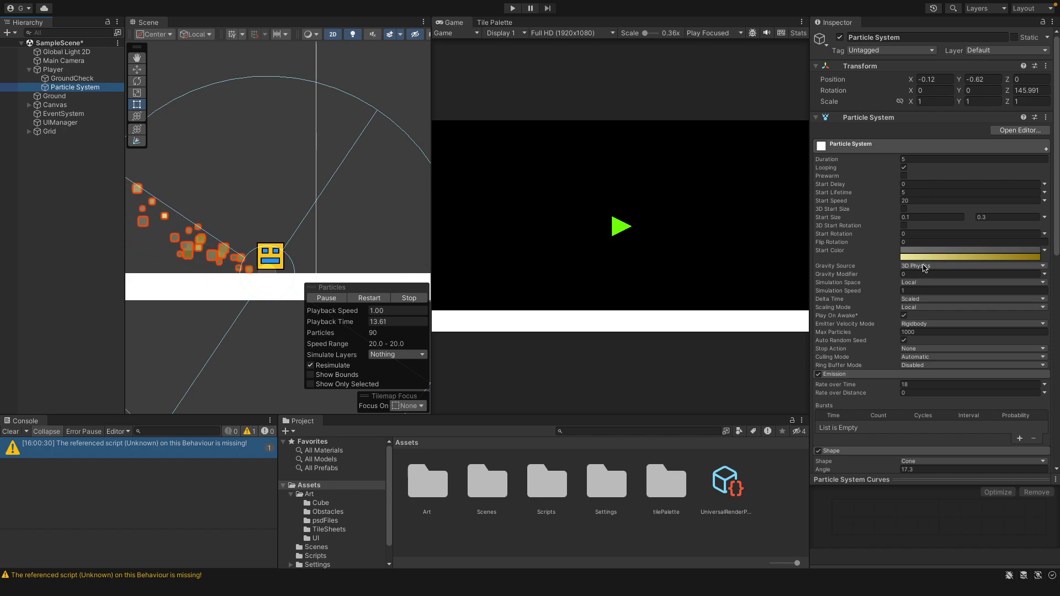
pyautogui.scroll(-10, 924, 267)
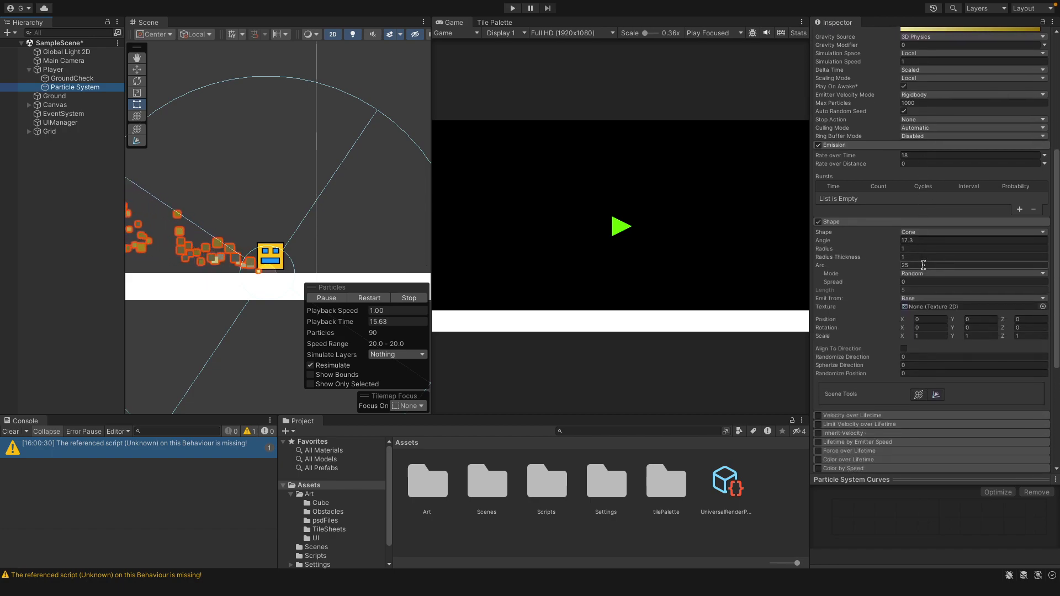
pyautogui.scroll(2, 923, 265)
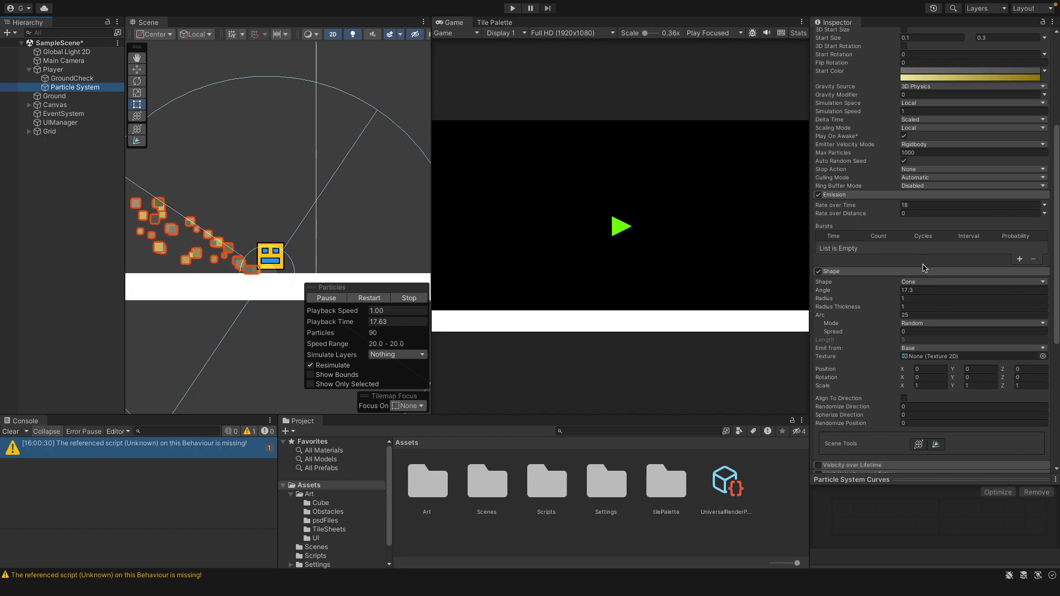
pyautogui.scroll(1, 923, 268)
pyautogui.scroll(2, 924, 268)
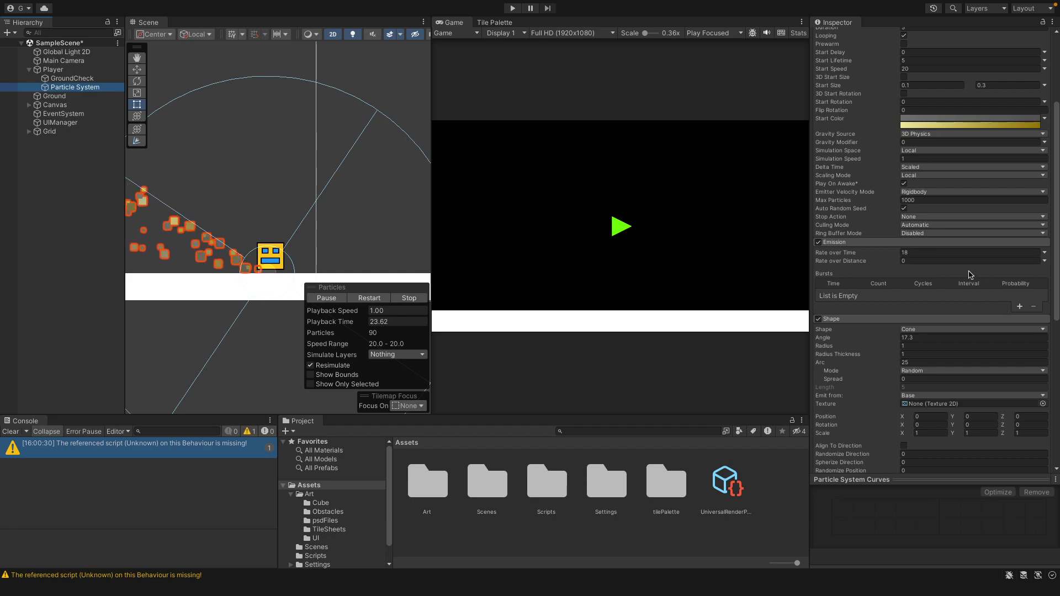
pyautogui.scroll(1, 930, 260)
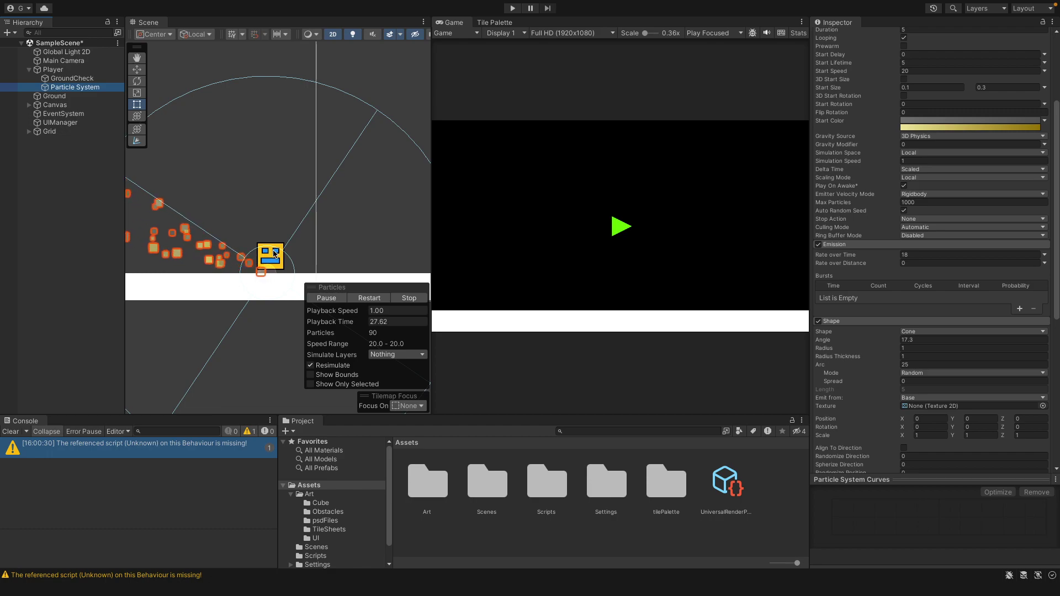
pyautogui.click(905, 255)
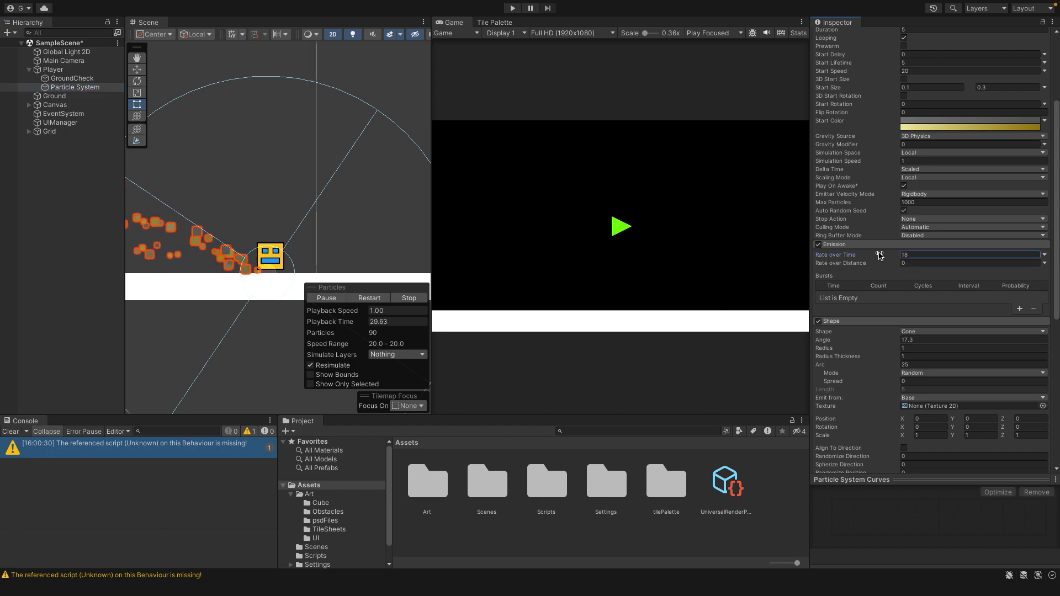
pyautogui.moveTo(905, 254); pyautogui.dragTo(952, 253)
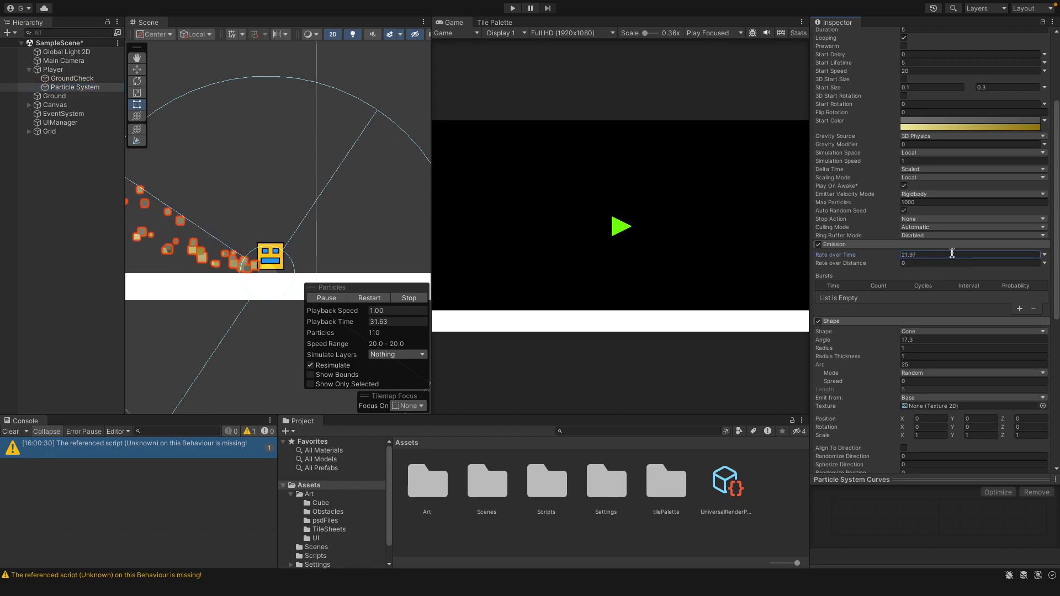
pyautogui.moveTo(840, 257); pyautogui.dragTo(955, 254)
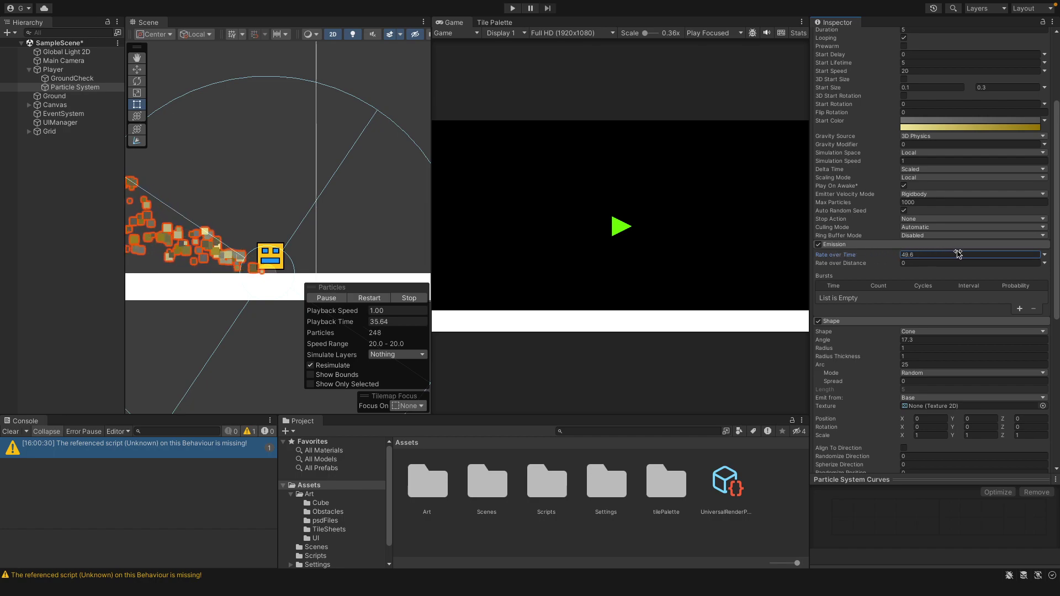
pyautogui.click(952, 255)
pyautogui.write('50')
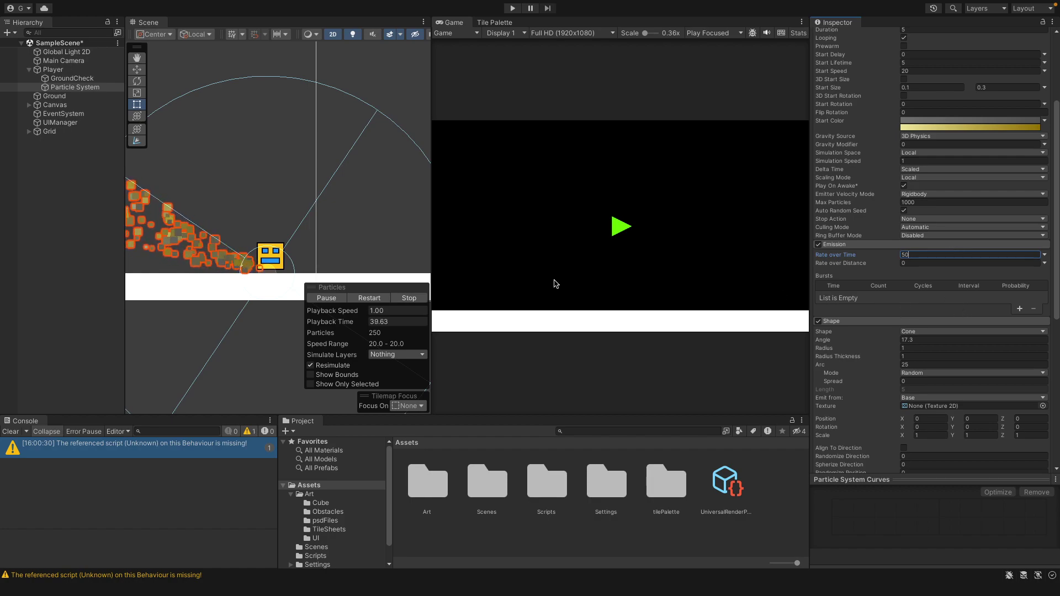
# Inspect the particle trail in the scene and change the emitter's Shape to Sphere
pyautogui.moveTo(298, 248); pyautogui.dragTo(402, 234, button='middle')
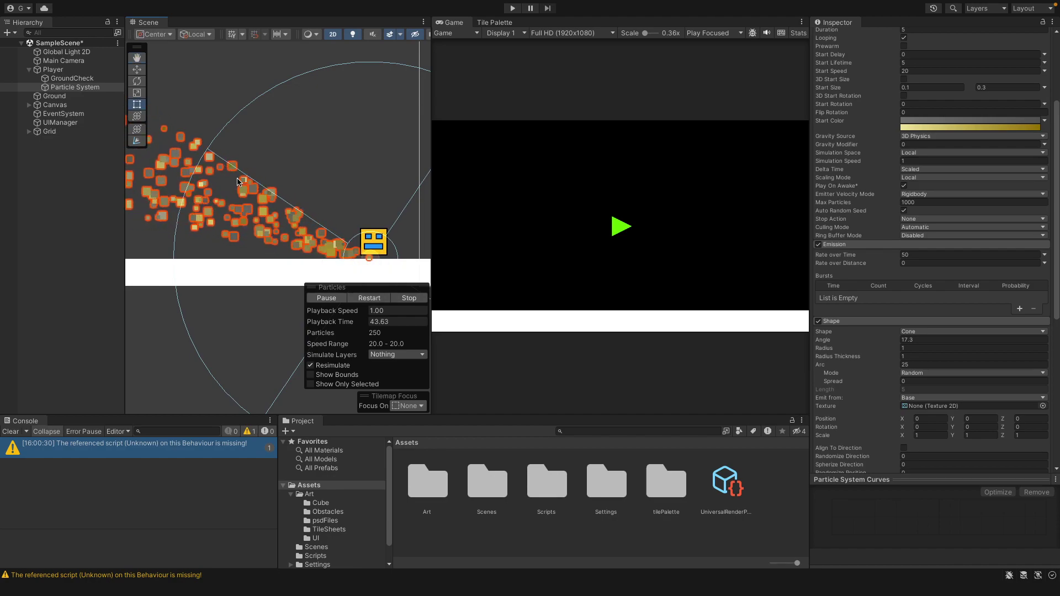
pyautogui.scroll(-10, 367, 257)
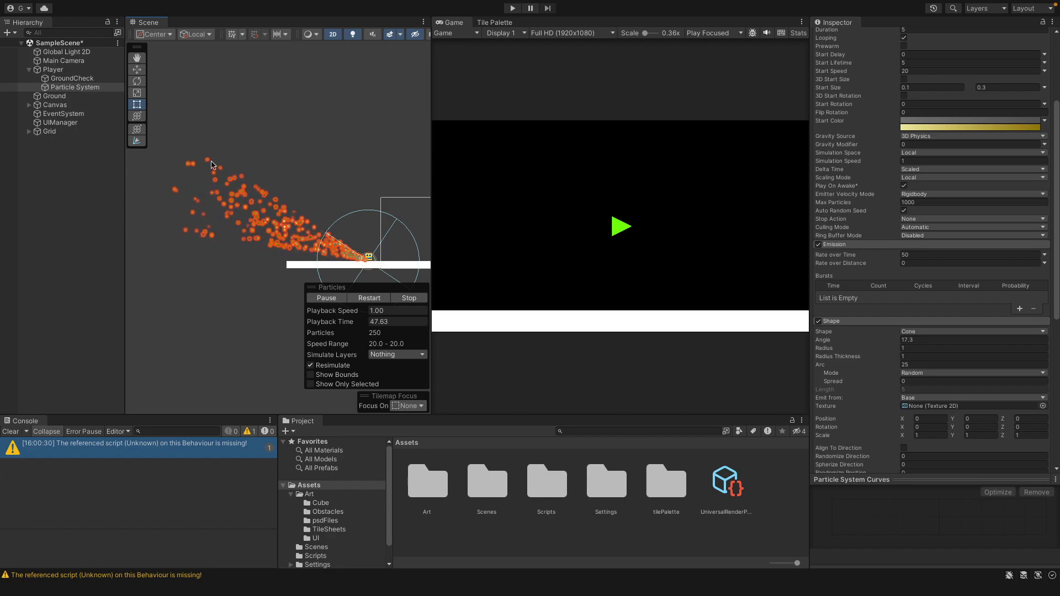
pyautogui.moveTo(274, 223); pyautogui.dragTo(200, 207, button='middle')
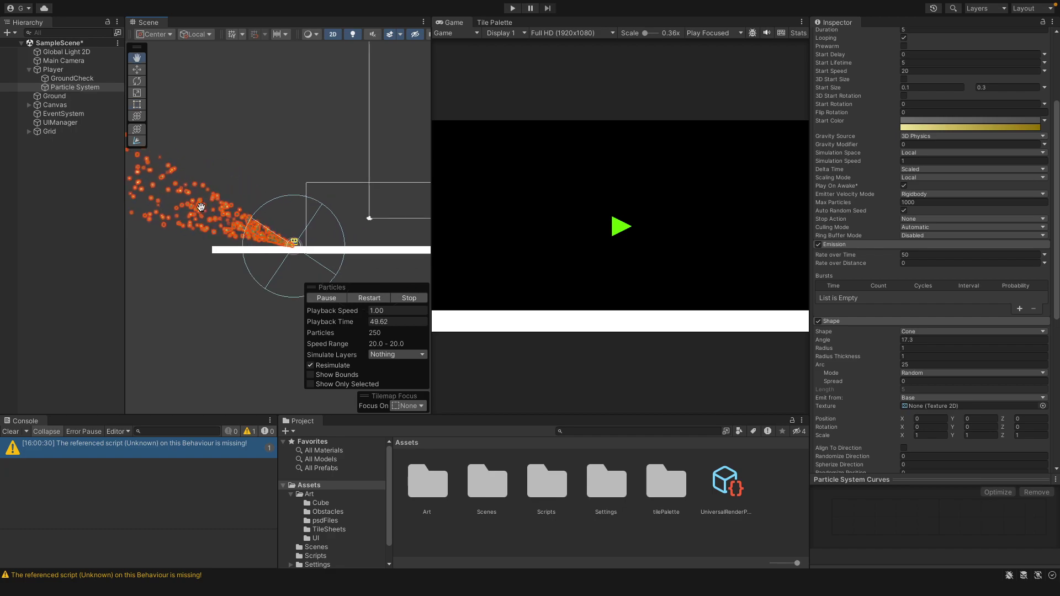
pyautogui.scroll(6, 200, 207)
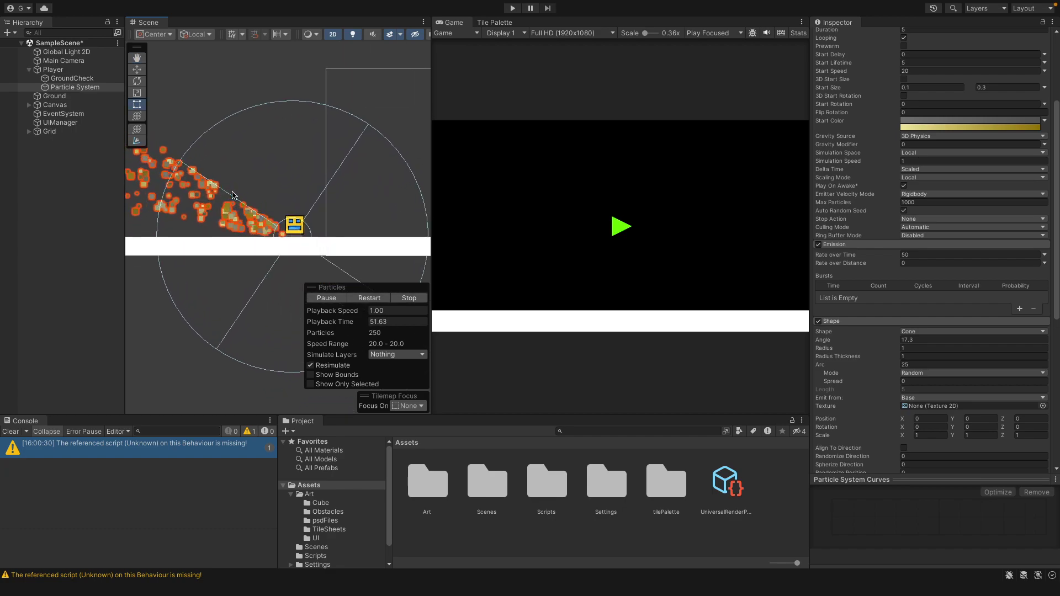
pyautogui.scroll(3, 232, 195)
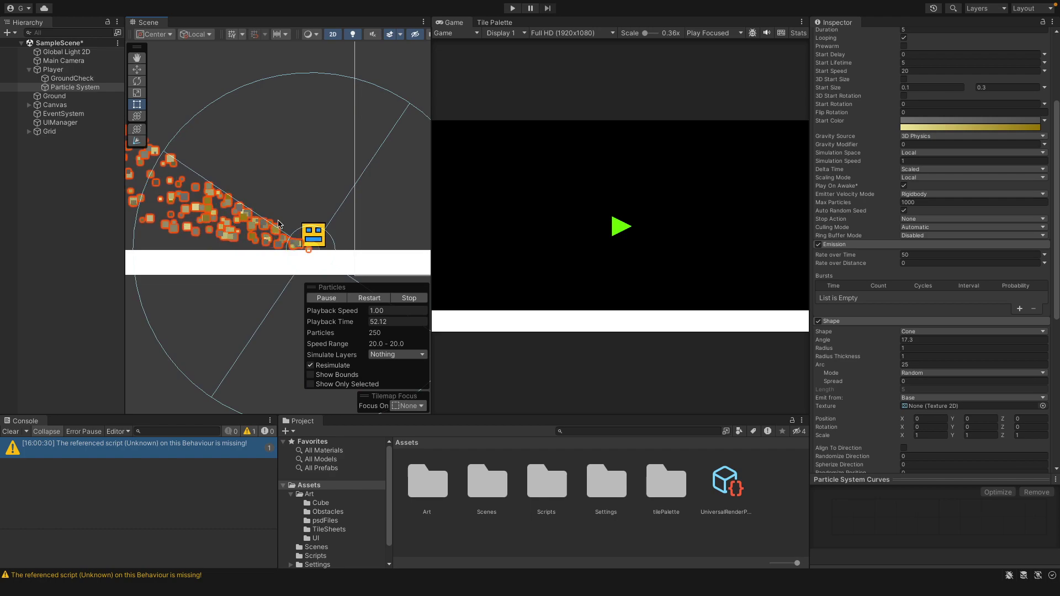
pyautogui.click(914, 331)
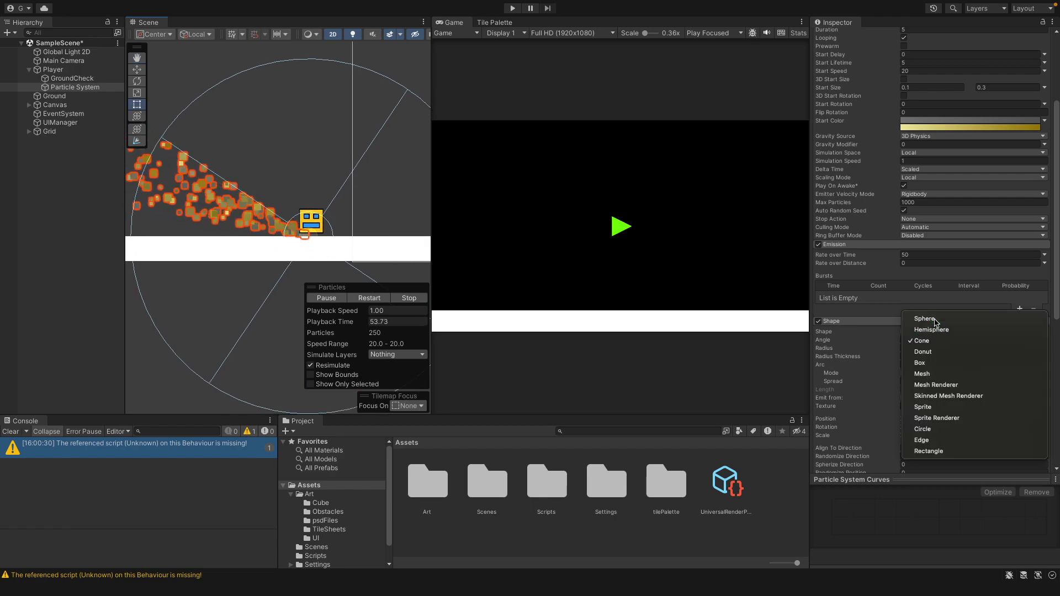
pyautogui.click(935, 320)
# Set the sphere emitter's Radius Thickness to 0 and its Arc to 20
pyautogui.scroll(3, 307, 240)
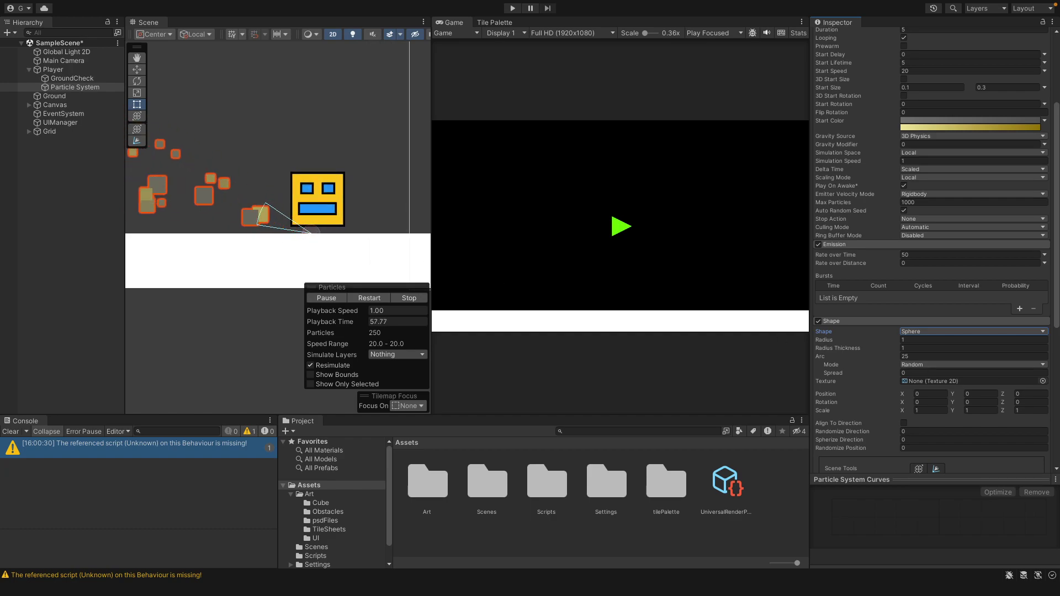
pyautogui.click(940, 348)
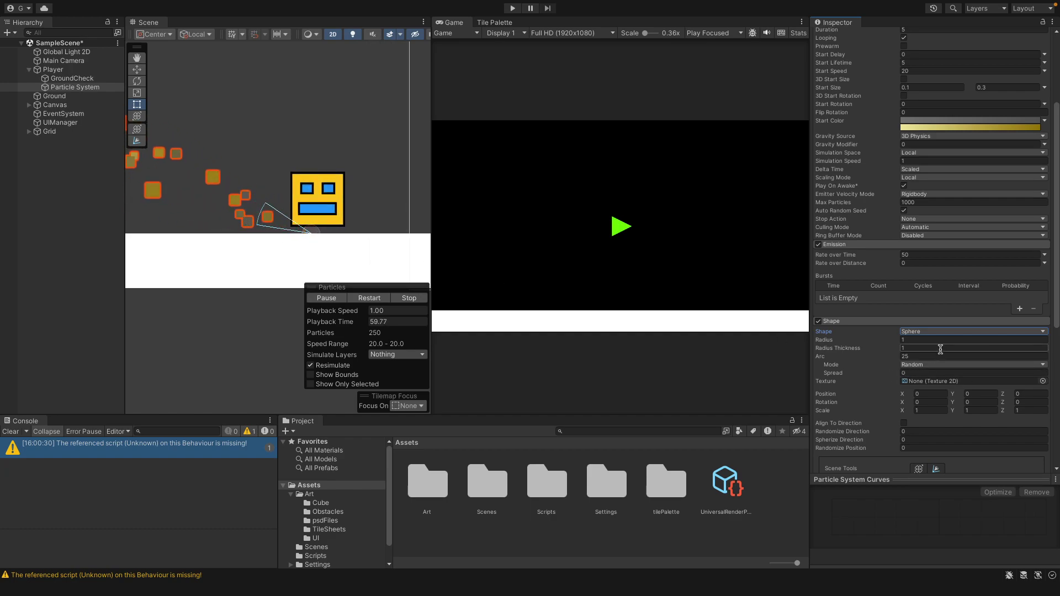
pyautogui.write('0')
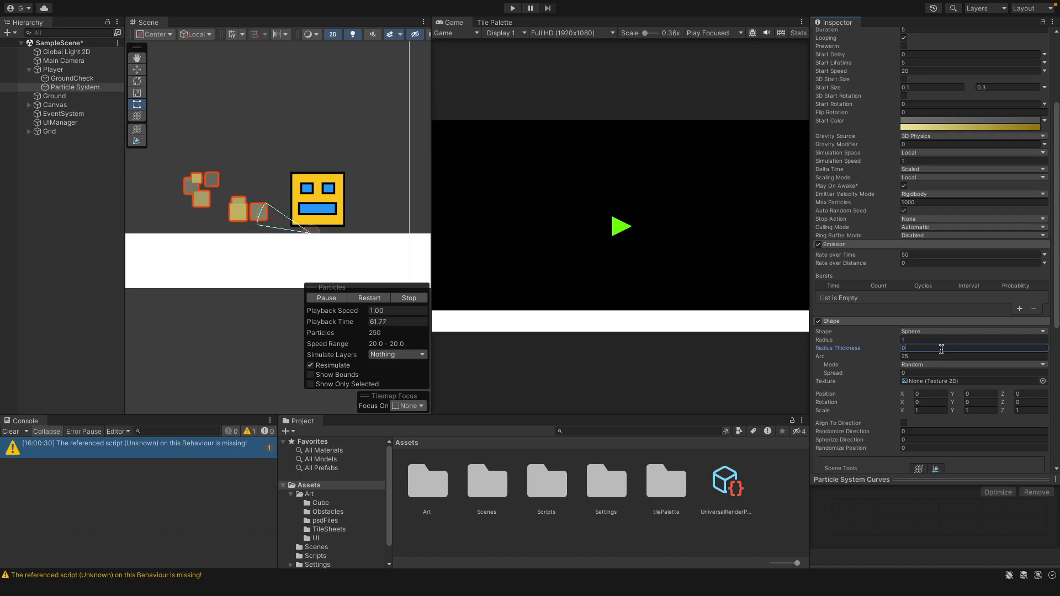
pyautogui.click(941, 355)
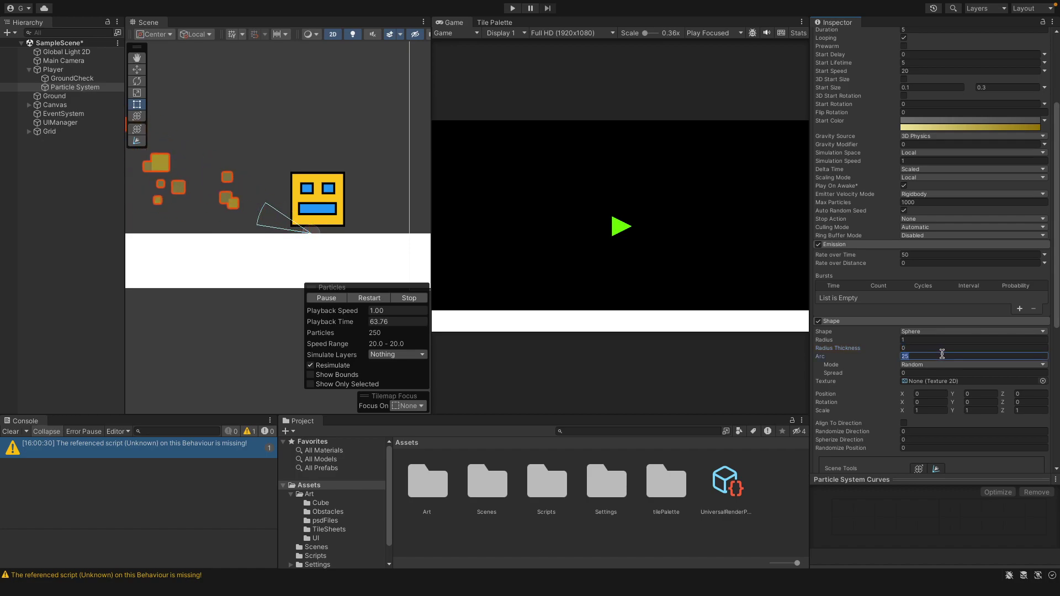
pyautogui.press('BackSpace')
pyautogui.write('0')
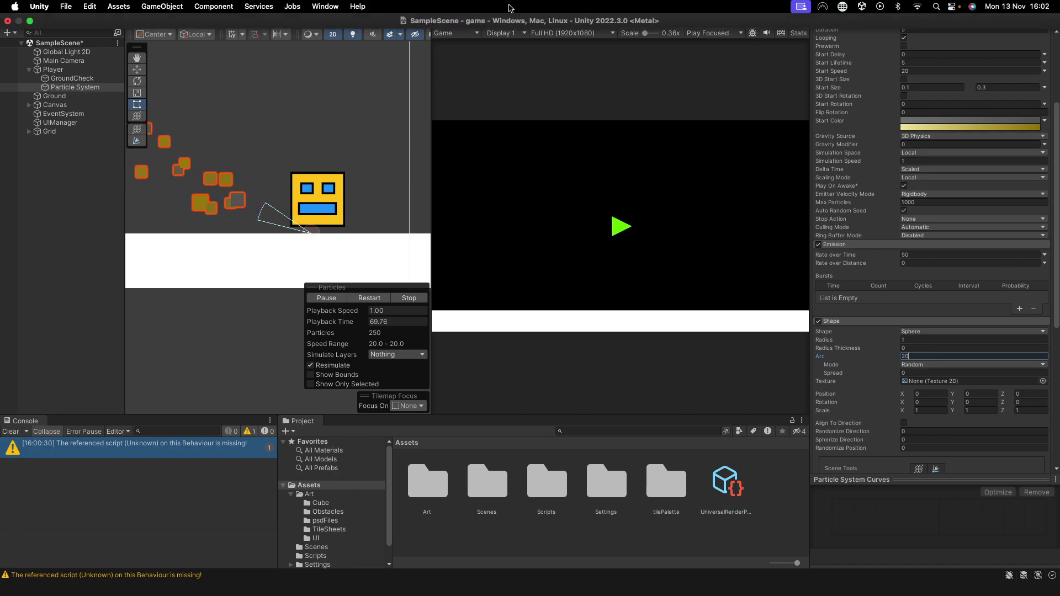
# Play-test the game with the adjusted particle trail, make the cube jump, and stop the run
pyautogui.click(512, 8)
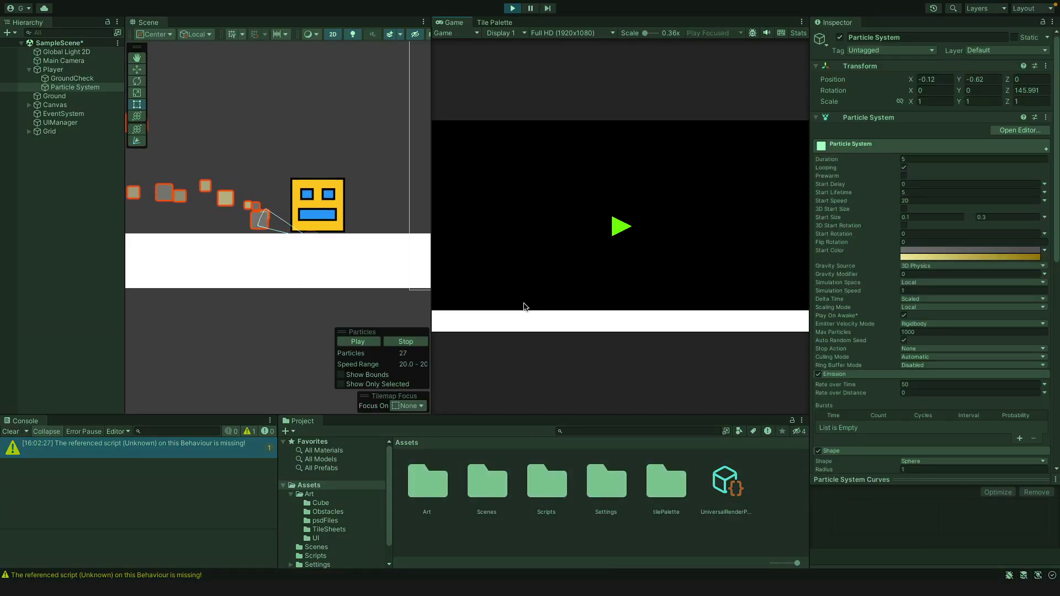
pyautogui.press('Right')
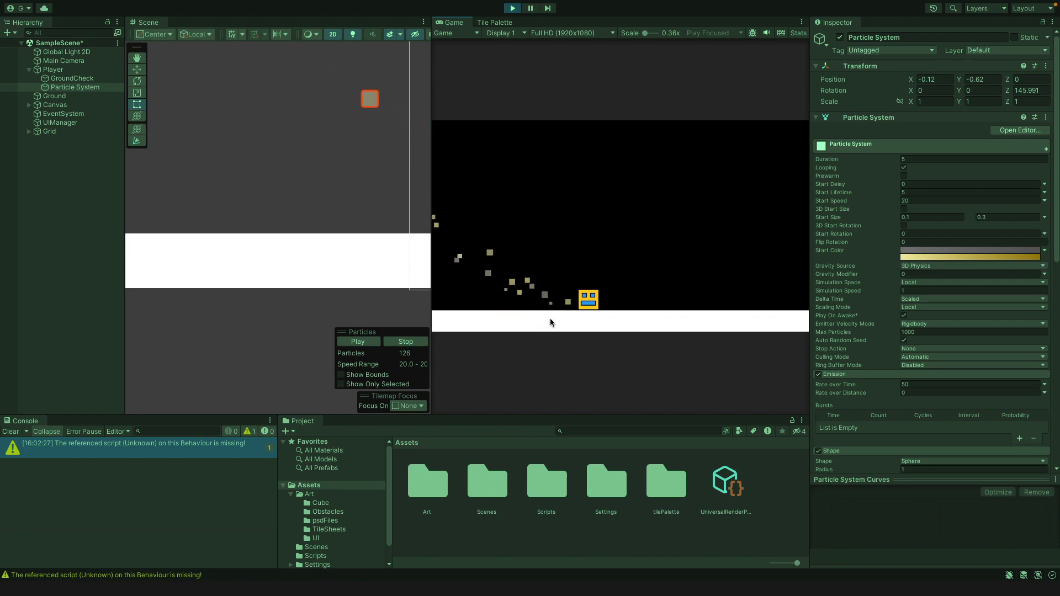
pyautogui.press('space')
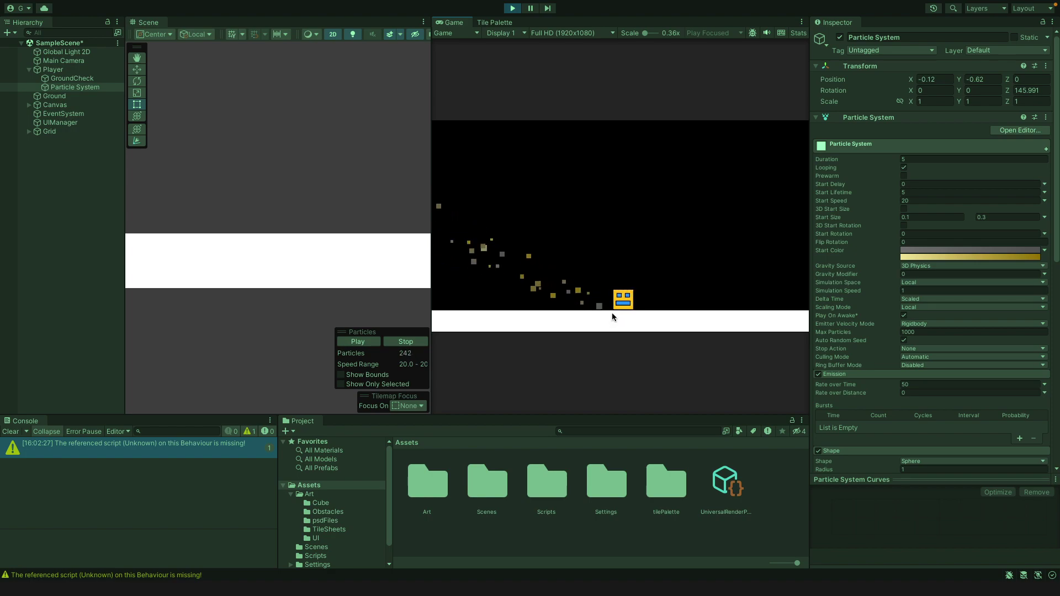
pyautogui.press('space')
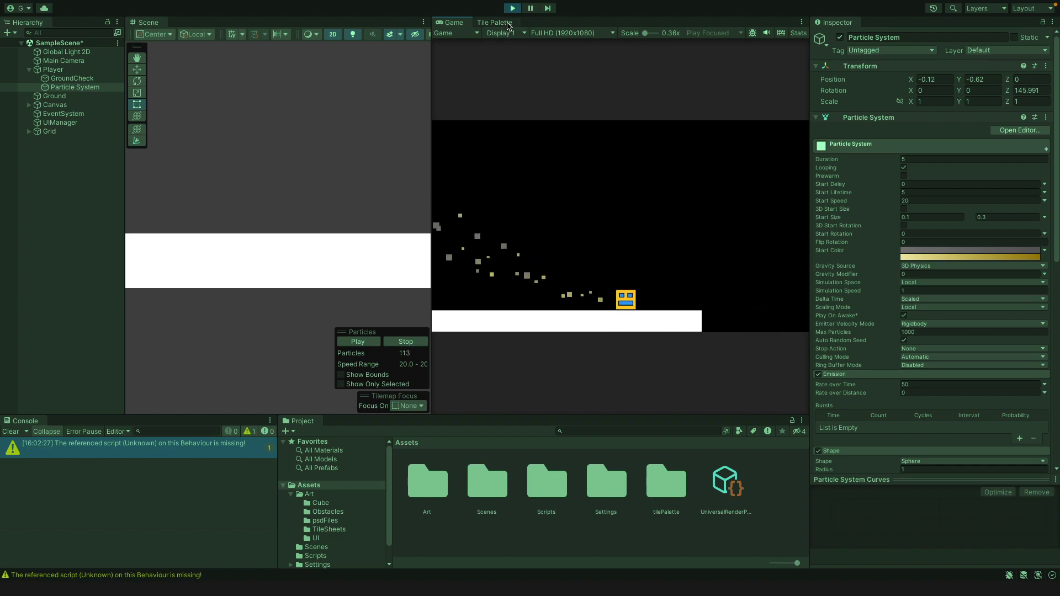
pyautogui.hotkey('ctrl', 'p')
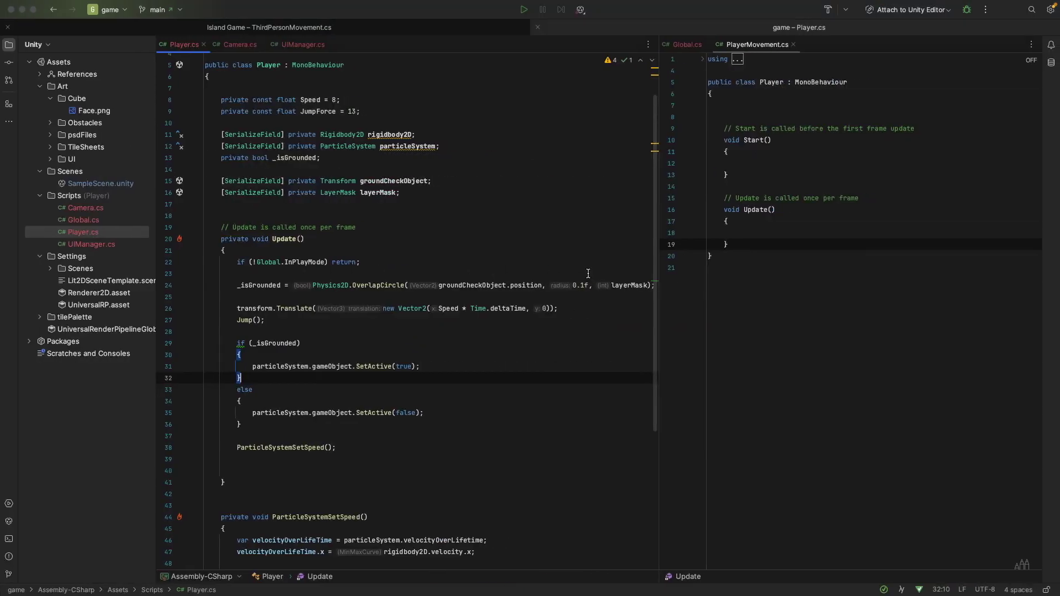
# Move the game's Unity desktop space beside JetBrains Rider's, switch to Rider, and place the caret after SetActive(false) in Player.cs
pyautogui.hotkey('ctrl', 'Up')
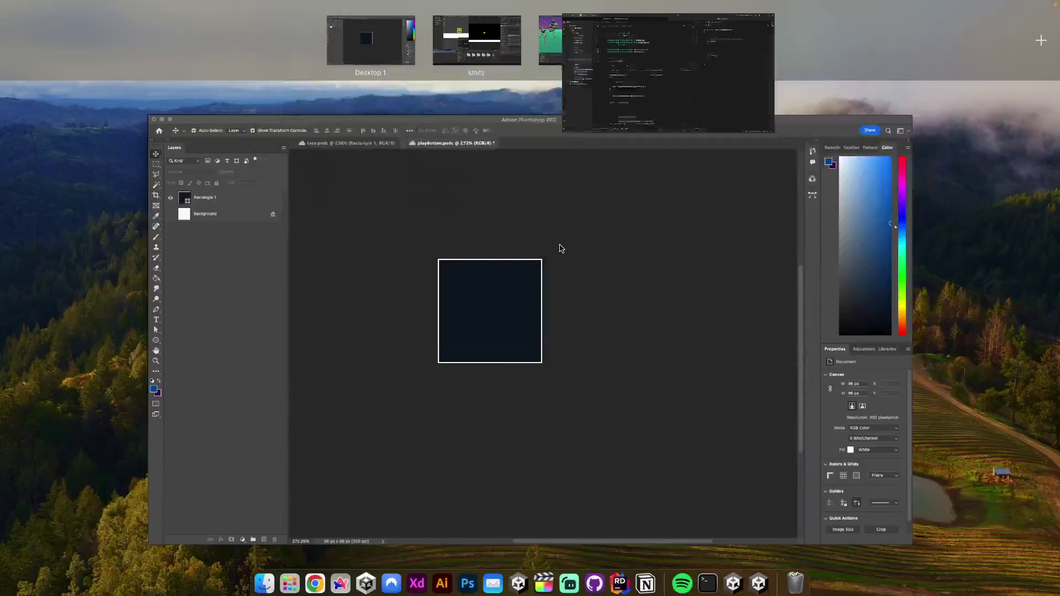
pyautogui.moveTo(494, 54); pyautogui.dragTo(630, 54)
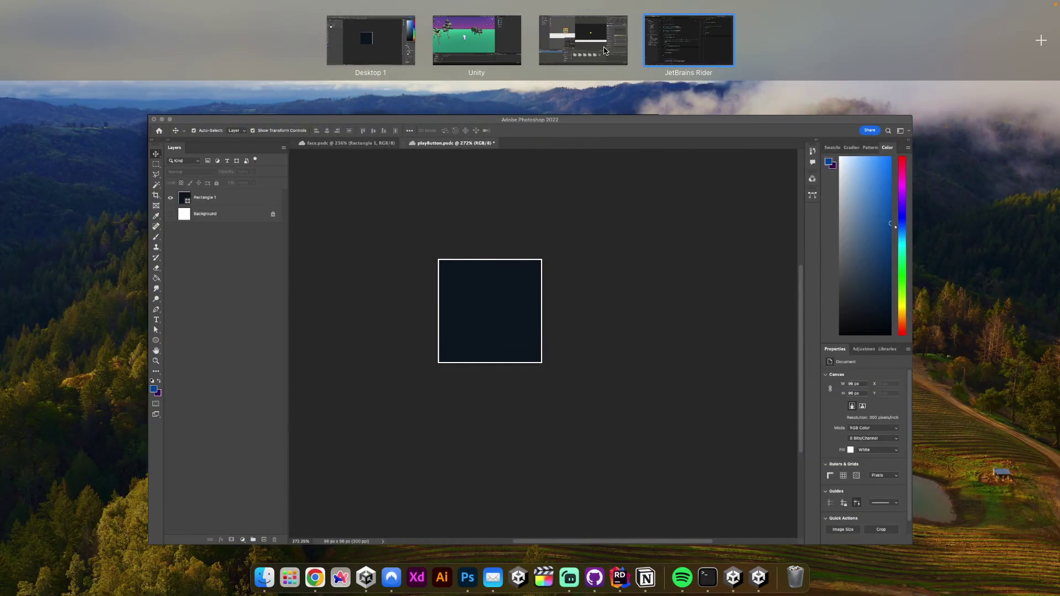
pyautogui.click(689, 40)
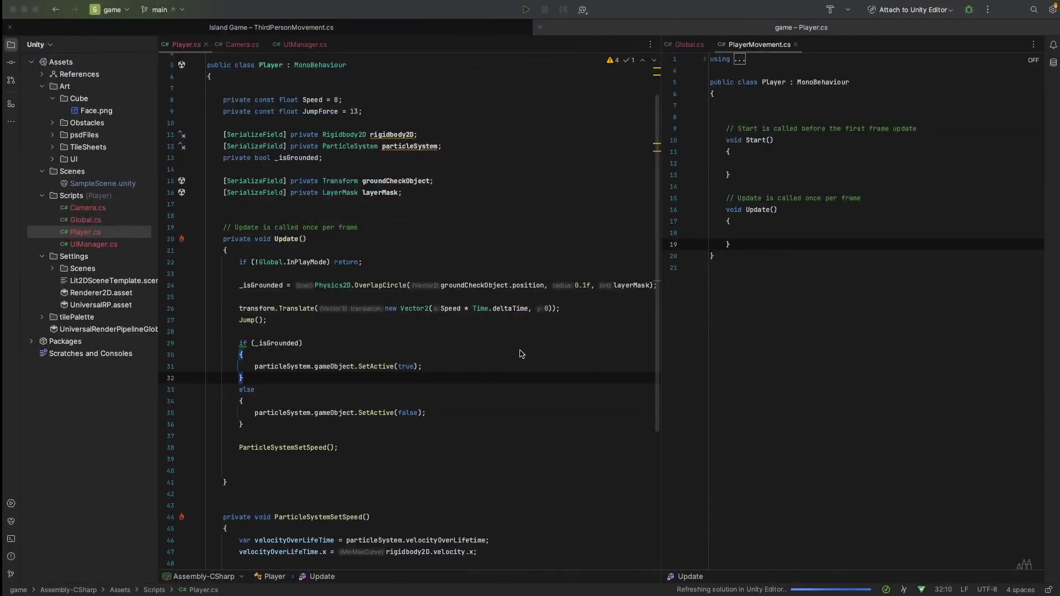
pyautogui.click(448, 411)
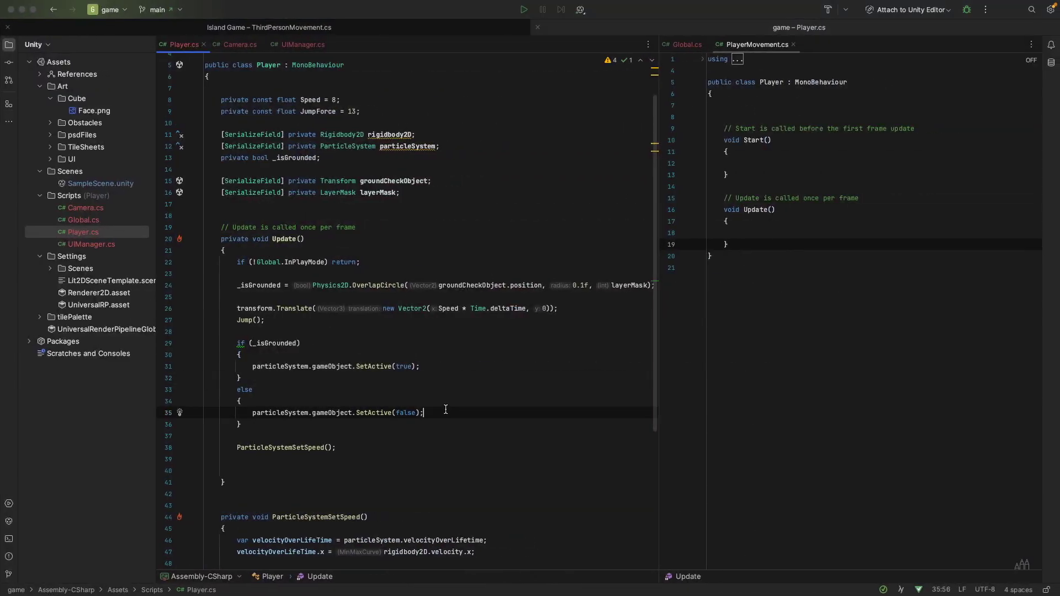
pyautogui.moveTo(434, 374); pyautogui.dragTo(313, 368)
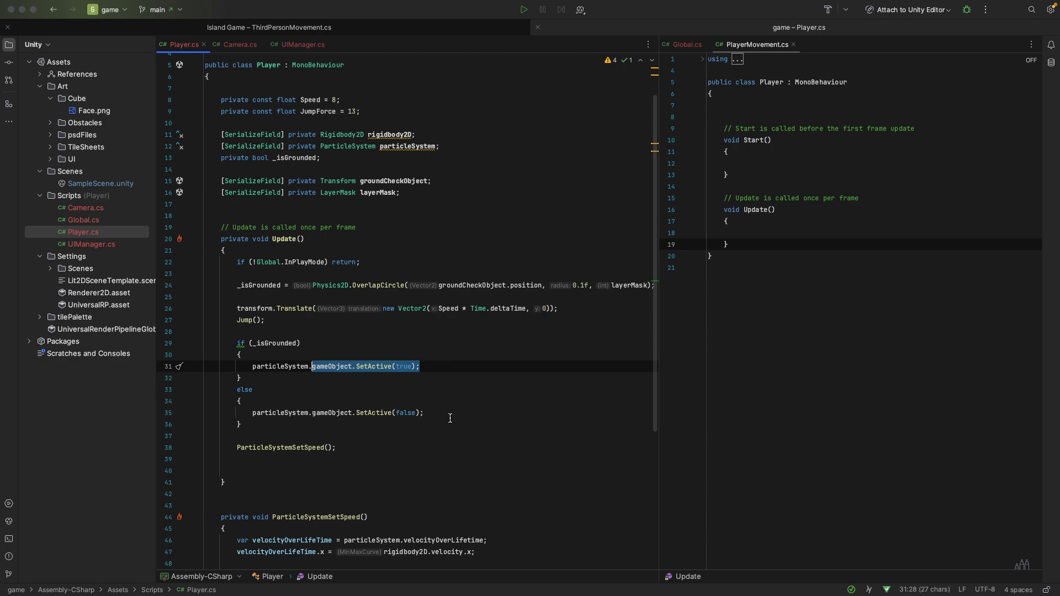
pyautogui.moveTo(438, 413); pyautogui.dragTo(345, 415)
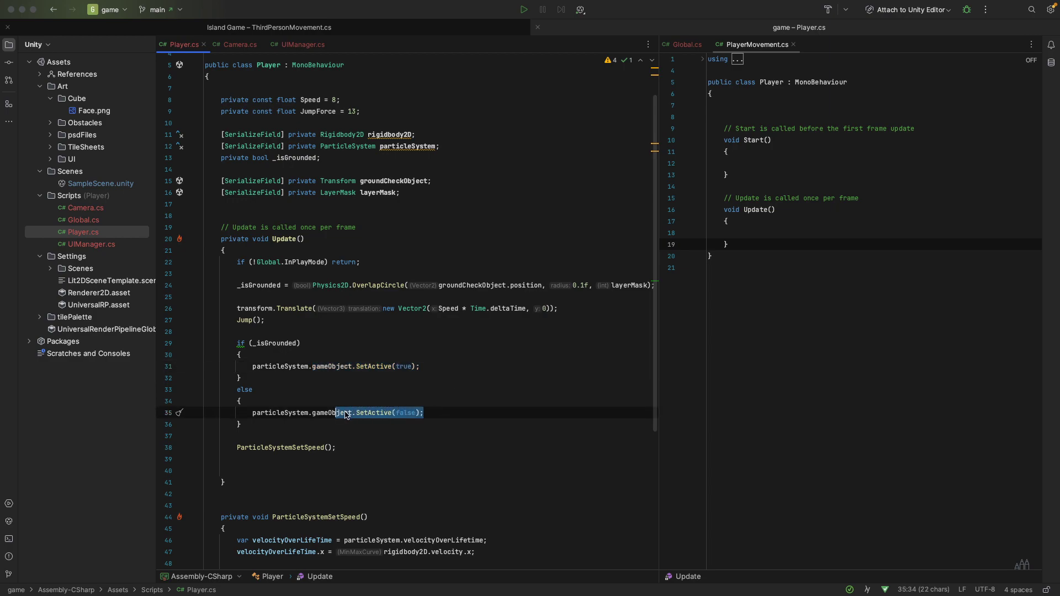
pyautogui.click(448, 415)
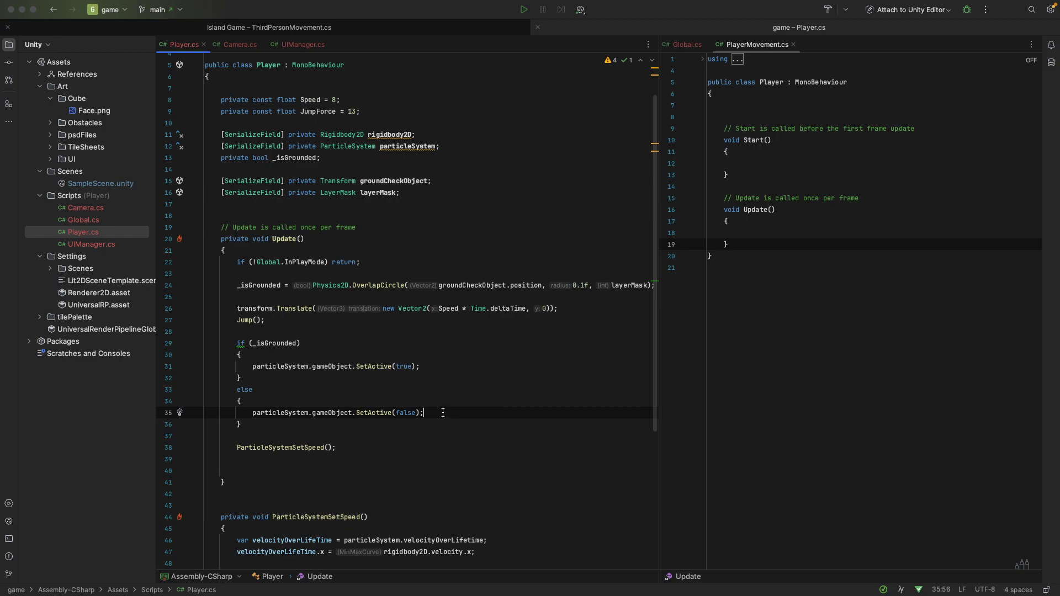
# In Player.cs's Update, replace particleSystem's gameObject.SetActive(true) with Play() when grounded and gameObject.SetActive(false) with Stop() in the else branch
pyautogui.moveTo(441, 411); pyautogui.dragTo(312, 413)
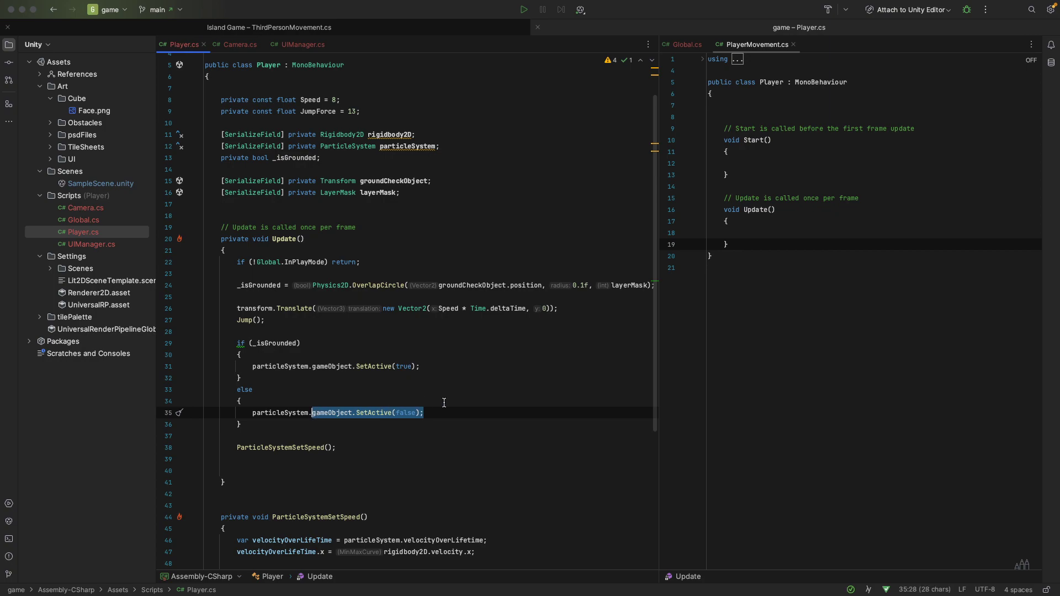
pyautogui.press('BackSpace')
pyautogui.press('BackSpace')
pyautogui.write('.')
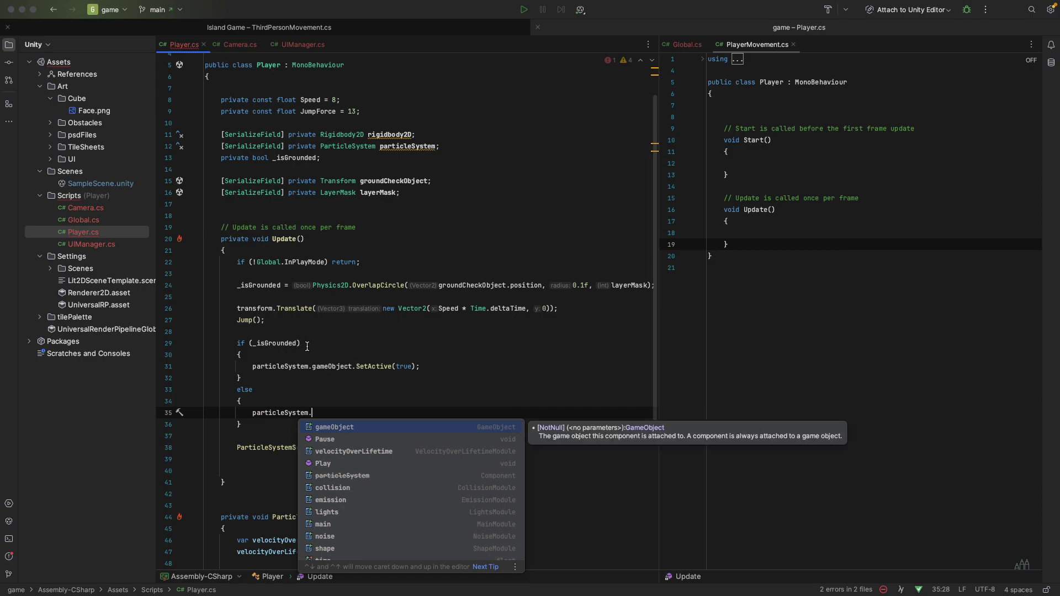
pyautogui.moveTo(420, 365); pyautogui.dragTo(312, 366)
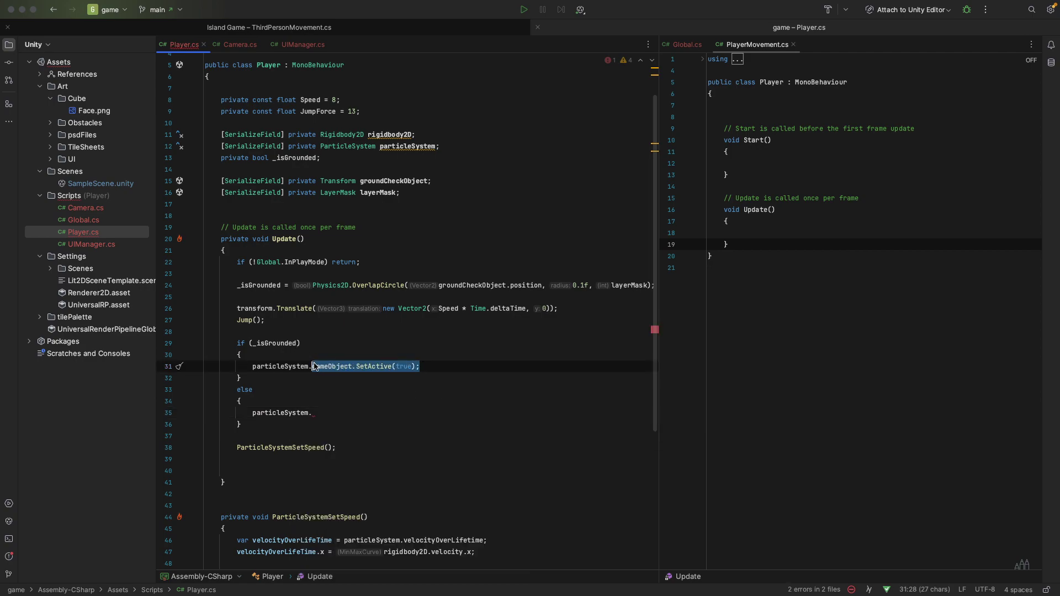
pyautogui.write('Pl')
pyautogui.press('Return')
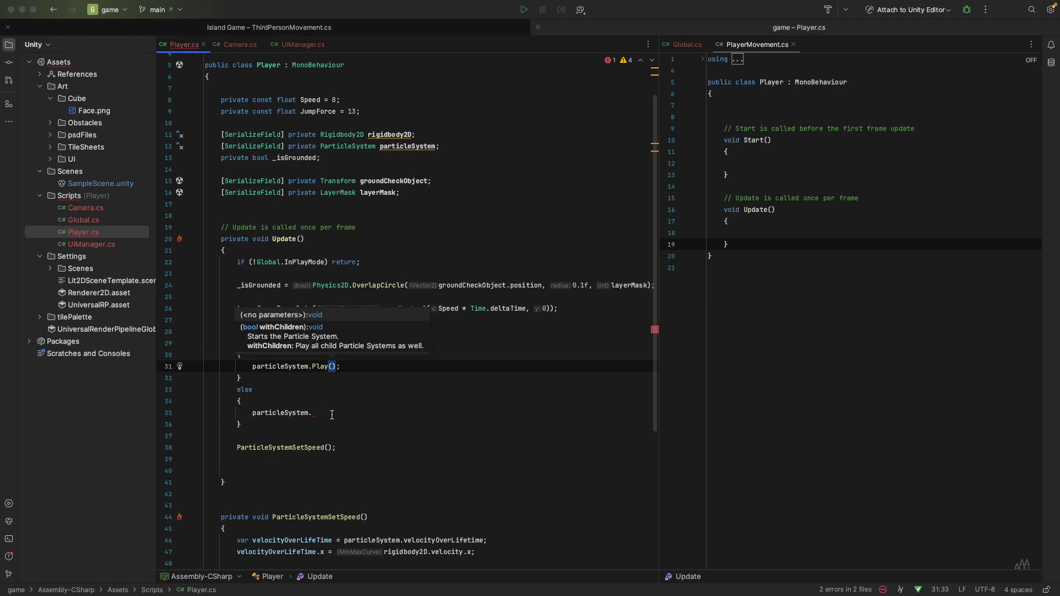
pyautogui.click(332, 414)
pyautogui.write('Stop')
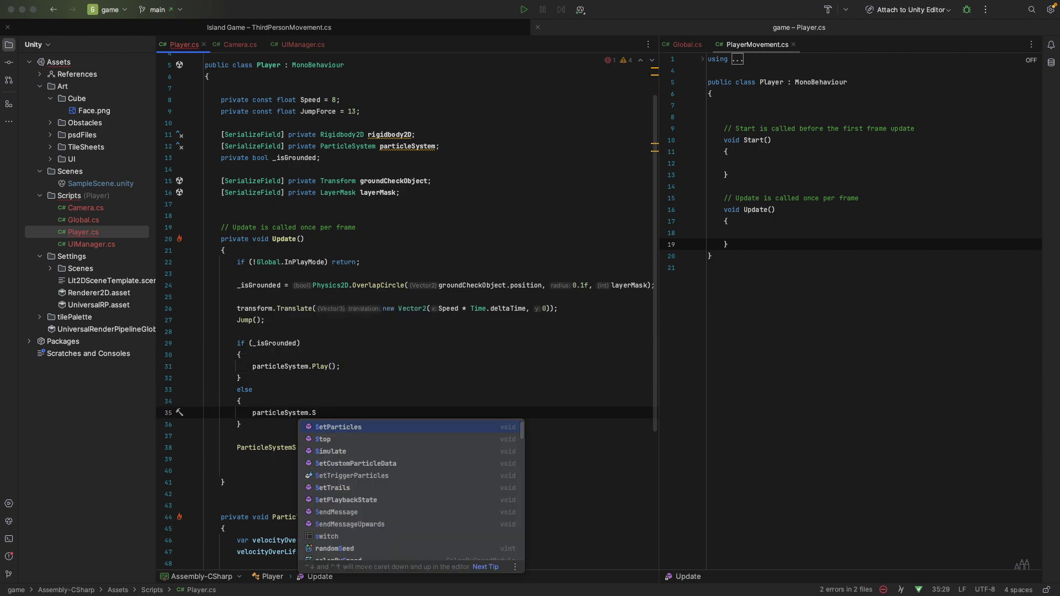
pyautogui.press('Return')
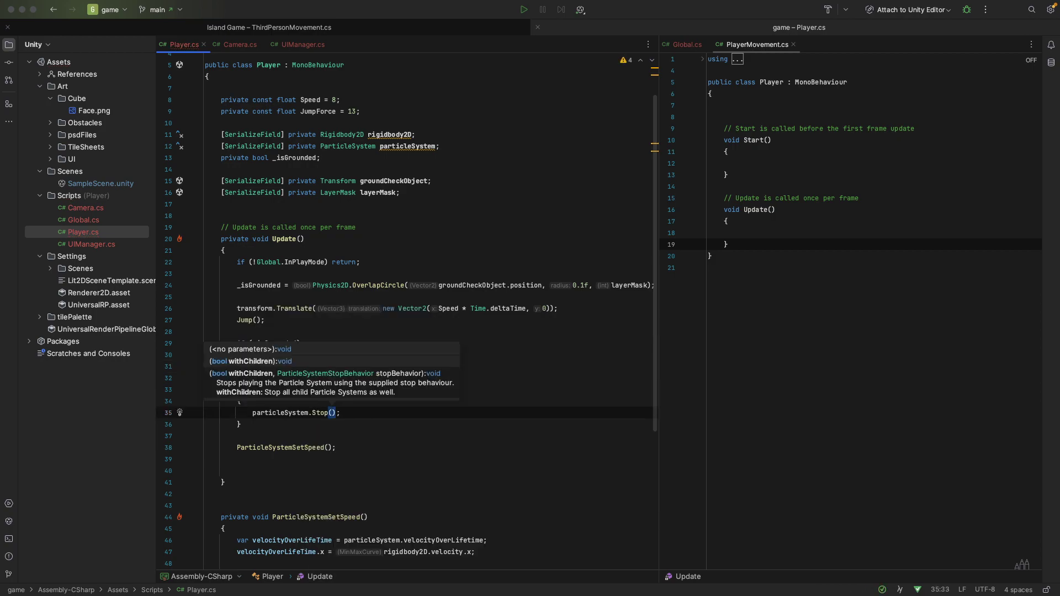
# Switch to Unity, play-test the game with the cube jumping to check the particle trail, and stop the run
pyautogui.press('super+Tab')
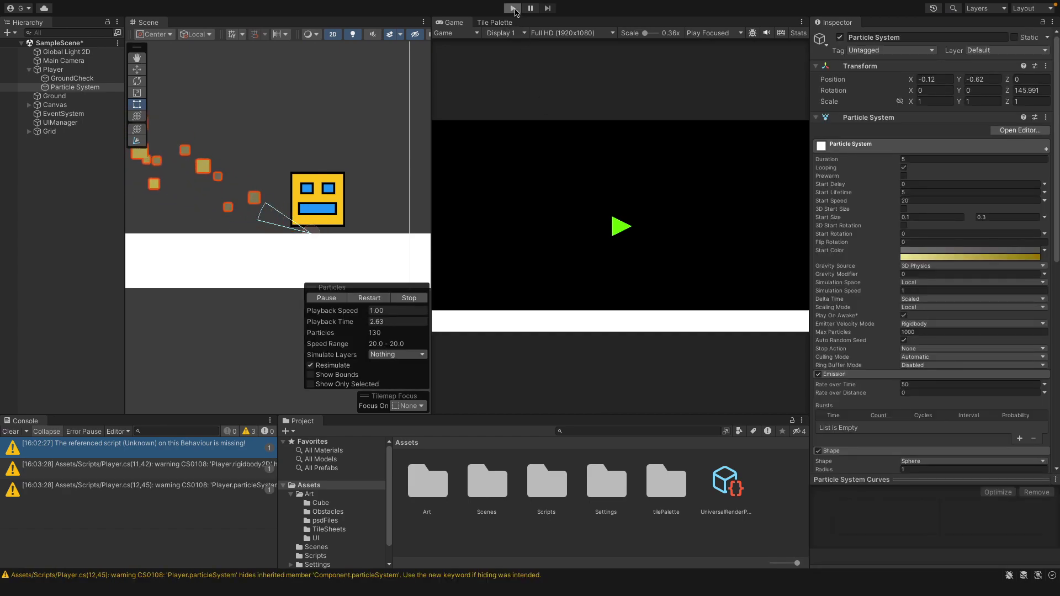
pyautogui.click(513, 8)
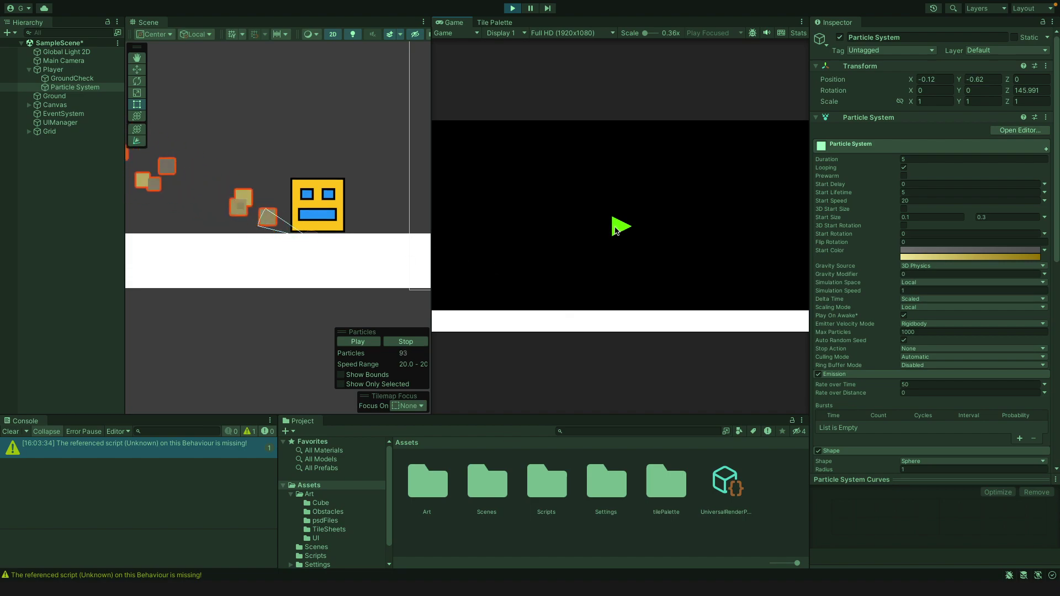
pyautogui.scroll(-2, 285, 234)
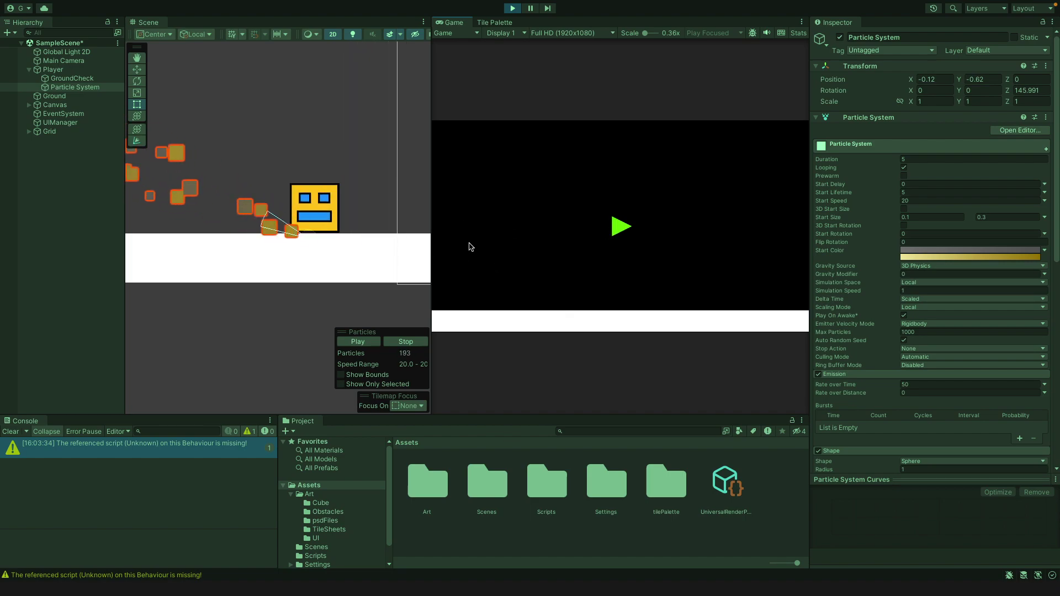
pyautogui.click(620, 225)
pyautogui.press('space')
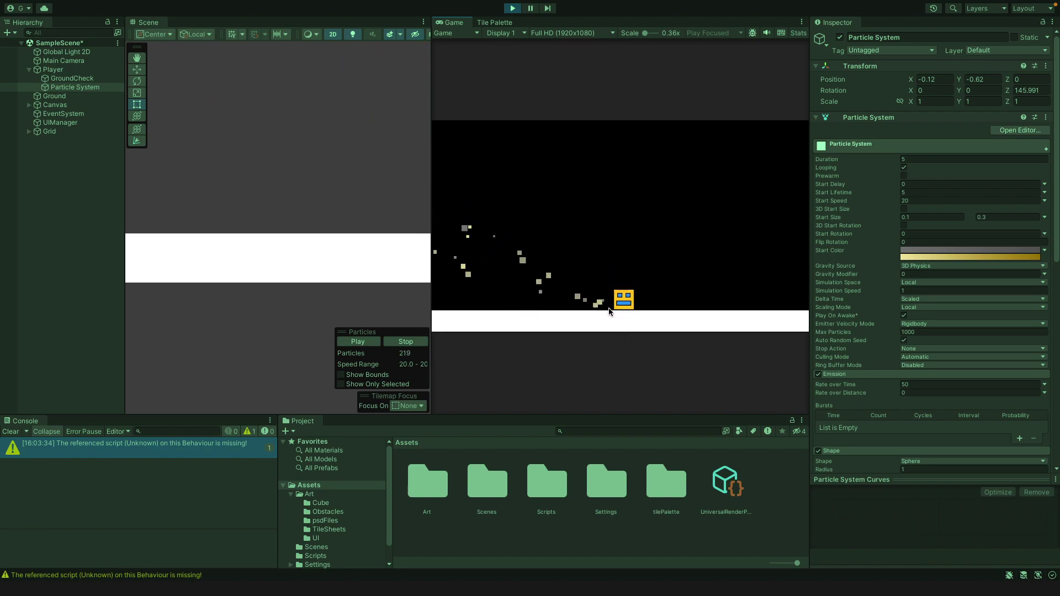
pyautogui.press('space')
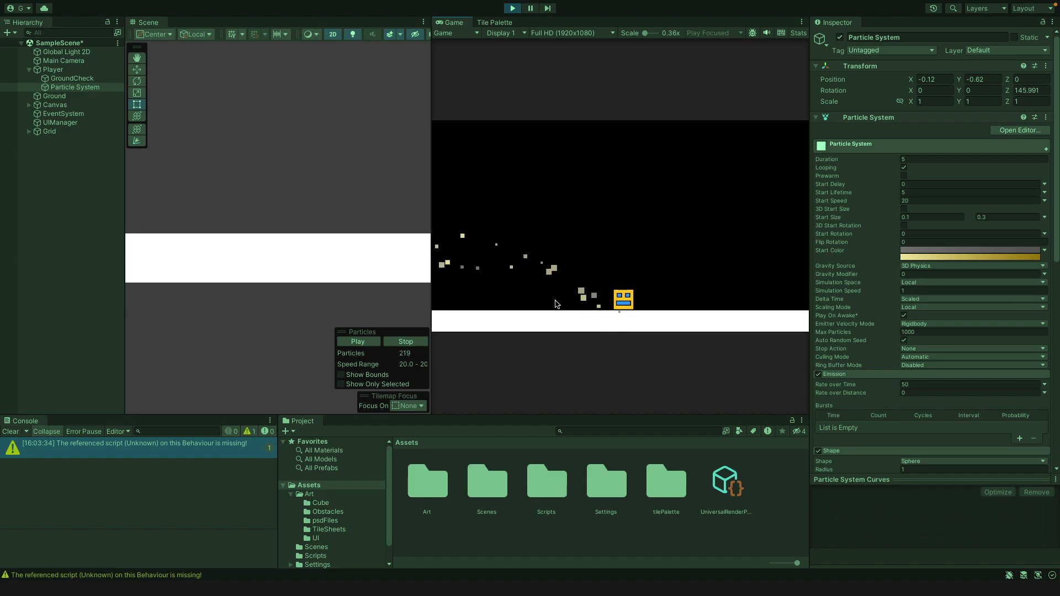
pyautogui.press('space')
pyautogui.click(513, 7)
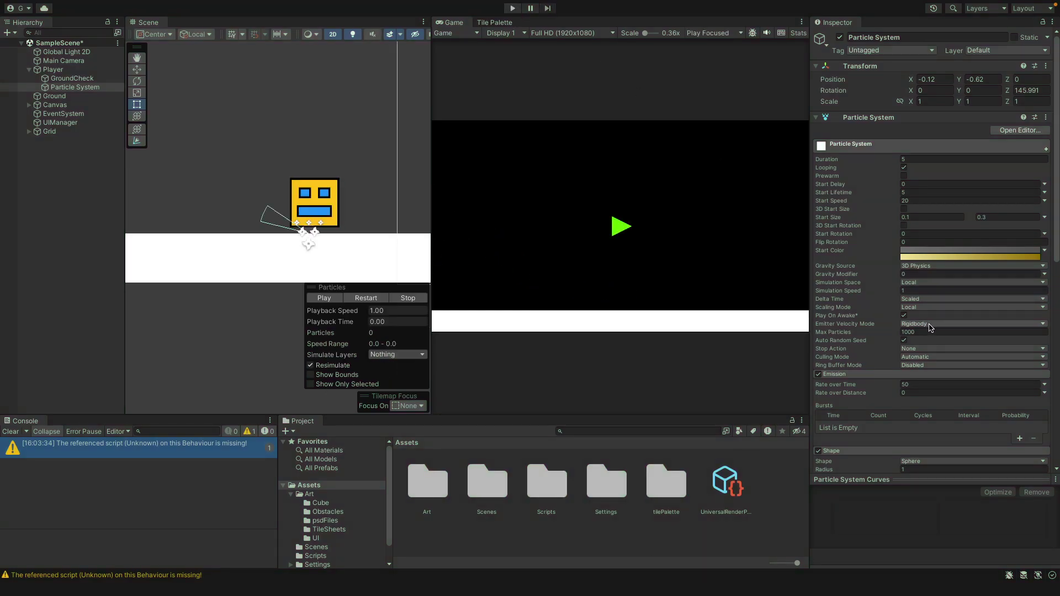
# Set the Particle System's Start Lifetime to 1 and preview the whole particle trail in the scene
pyautogui.scroll(-1, 931, 328)
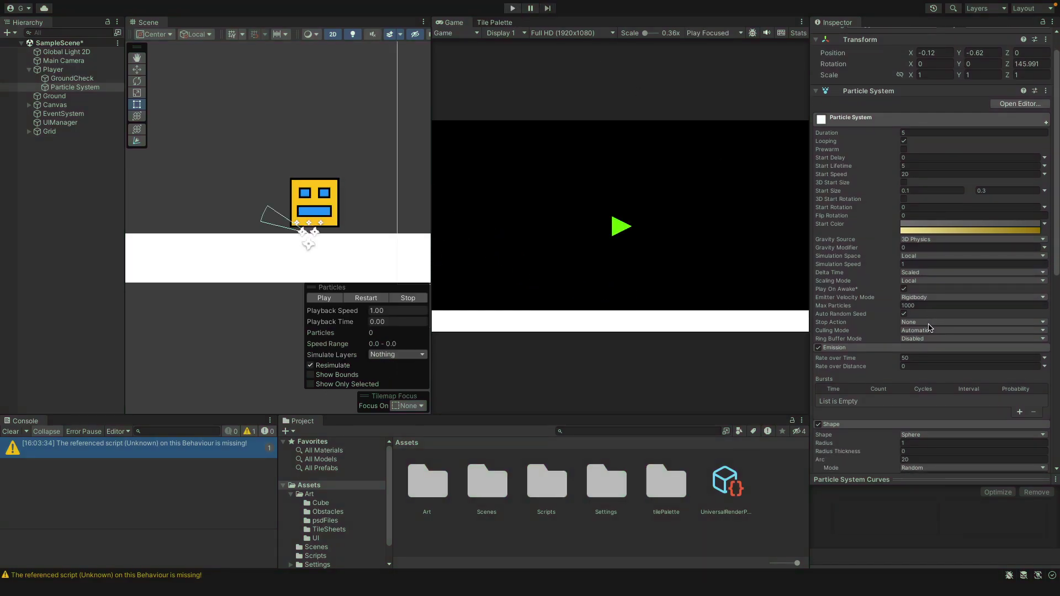
pyautogui.click(901, 166)
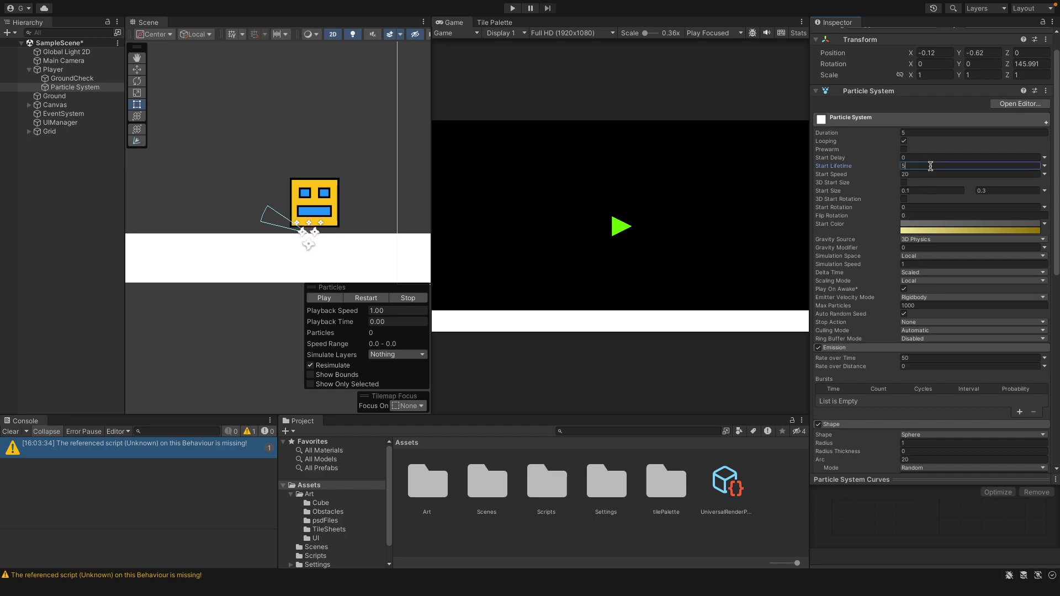
pyautogui.doubleClick(940, 166)
pyautogui.write('1')
pyautogui.click(324, 298)
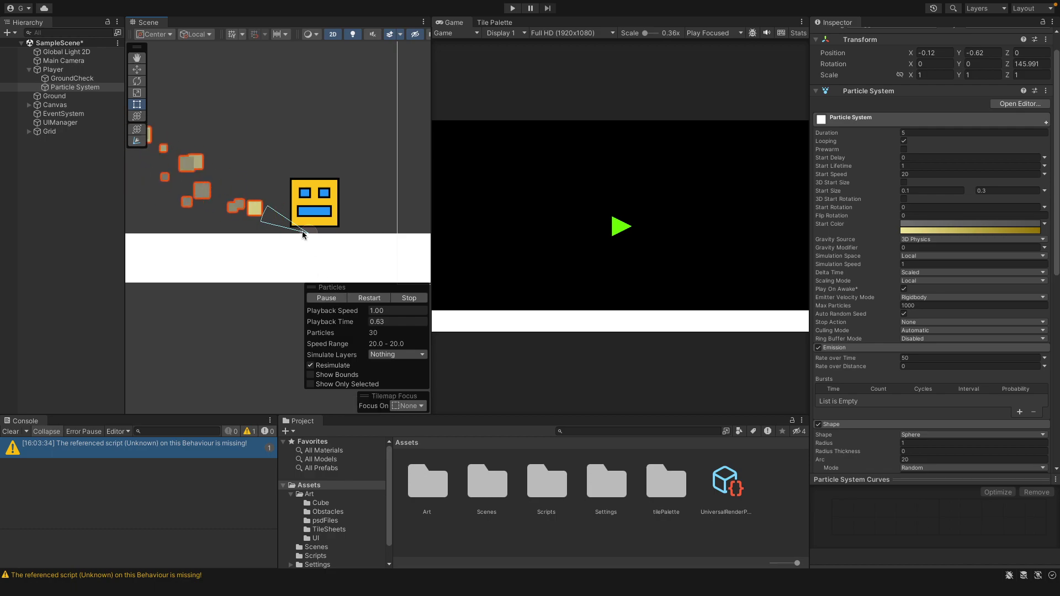
pyautogui.scroll(-2, 297, 216)
pyautogui.scroll(-3, 309, 221)
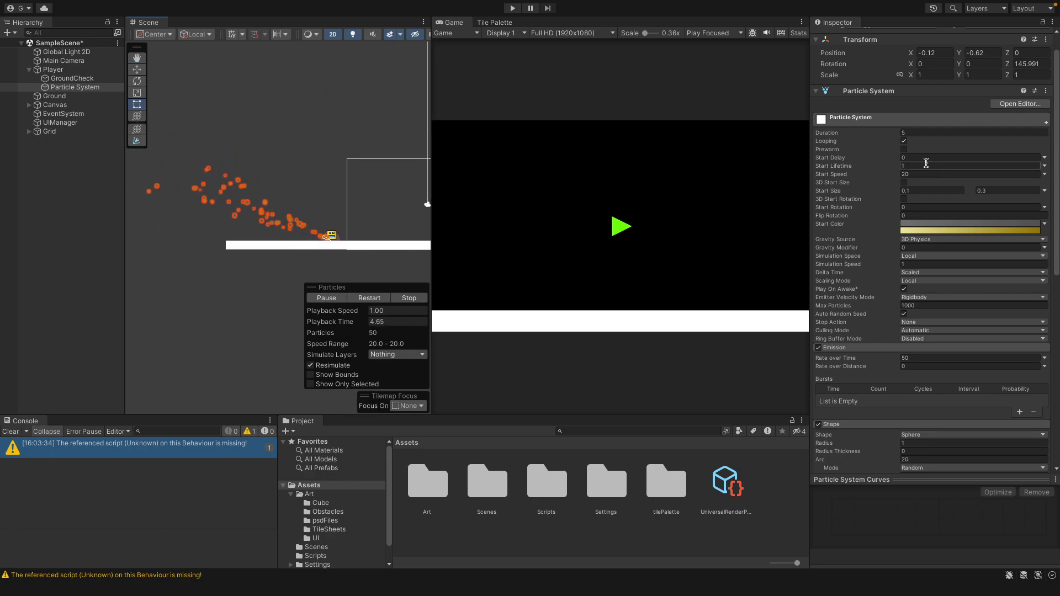
# Look through the Particle System's modules, expanding Renderer and collapsing the main, Emission and Shape settings
pyautogui.scroll(-5, 935, 158)
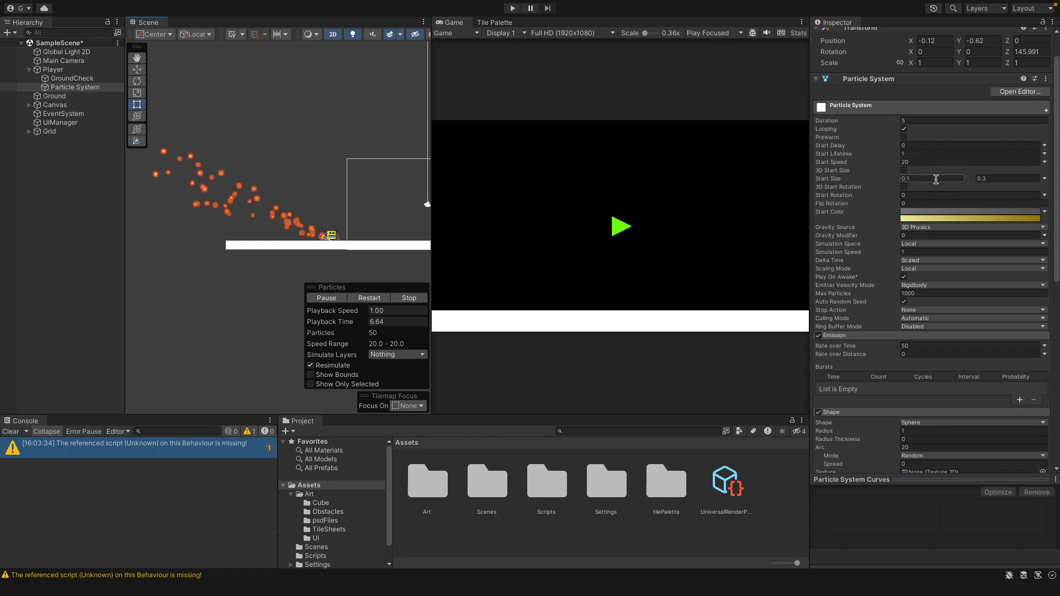
pyautogui.scroll(-12, 935, 182)
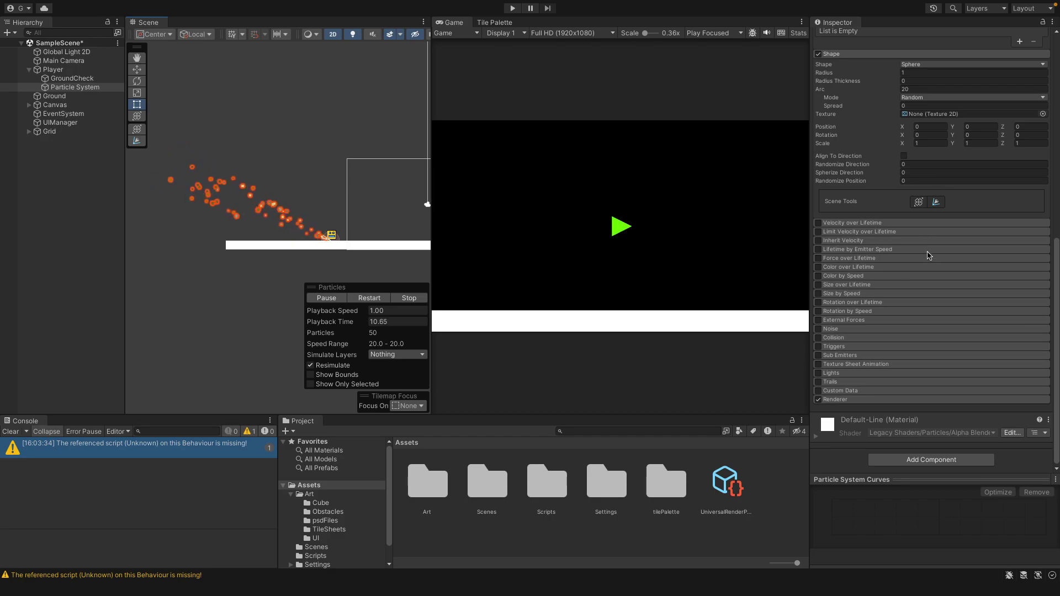
pyautogui.click(932, 399)
pyautogui.scroll(-6, 905, 402)
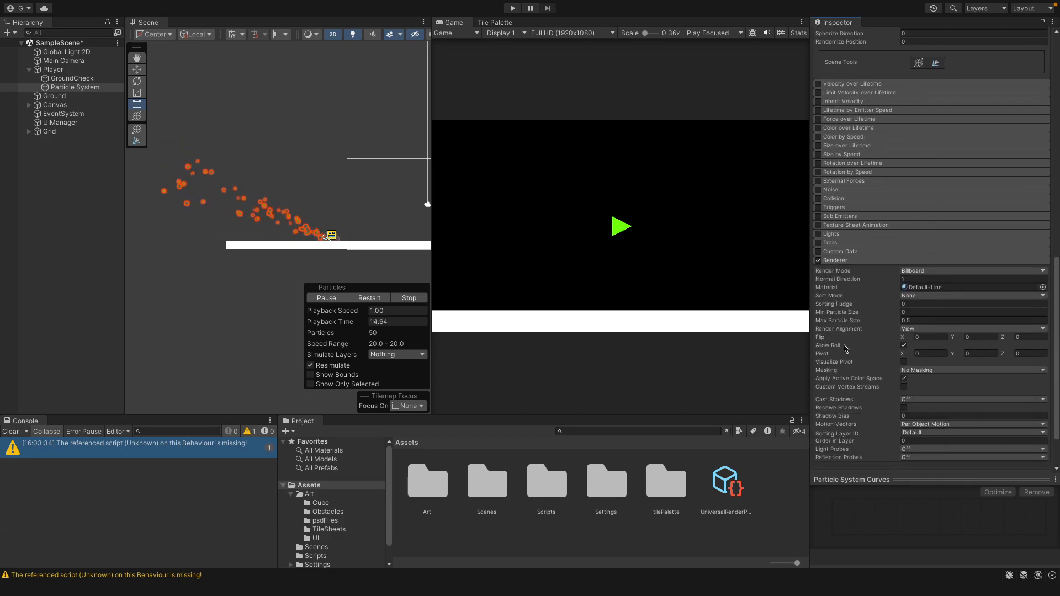
pyautogui.scroll(-1, 902, 431)
pyautogui.scroll(15, 901, 431)
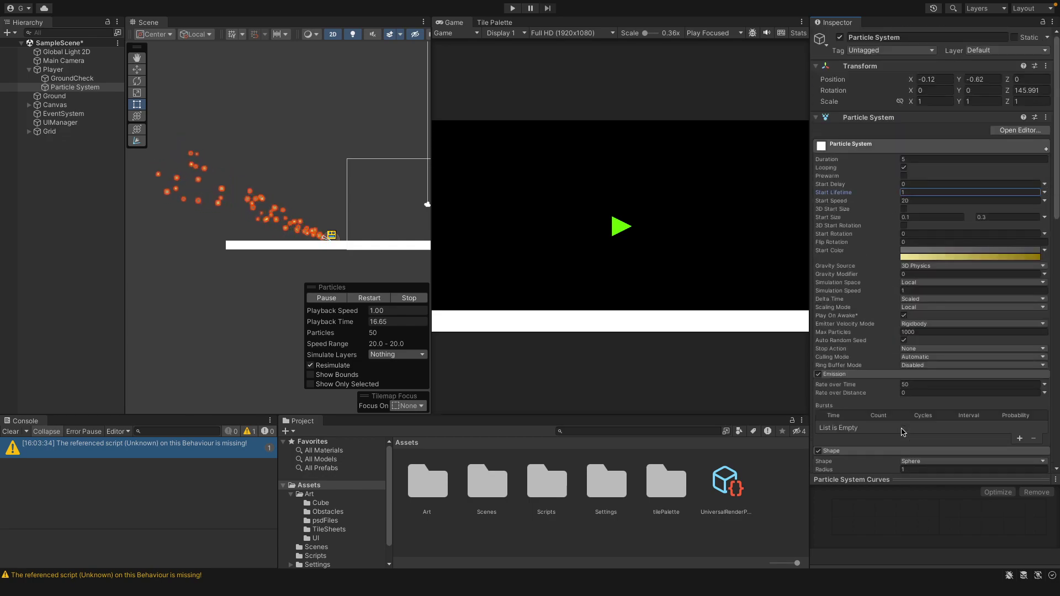
pyautogui.click(878, 374)
pyautogui.click(878, 144)
pyautogui.click(875, 167)
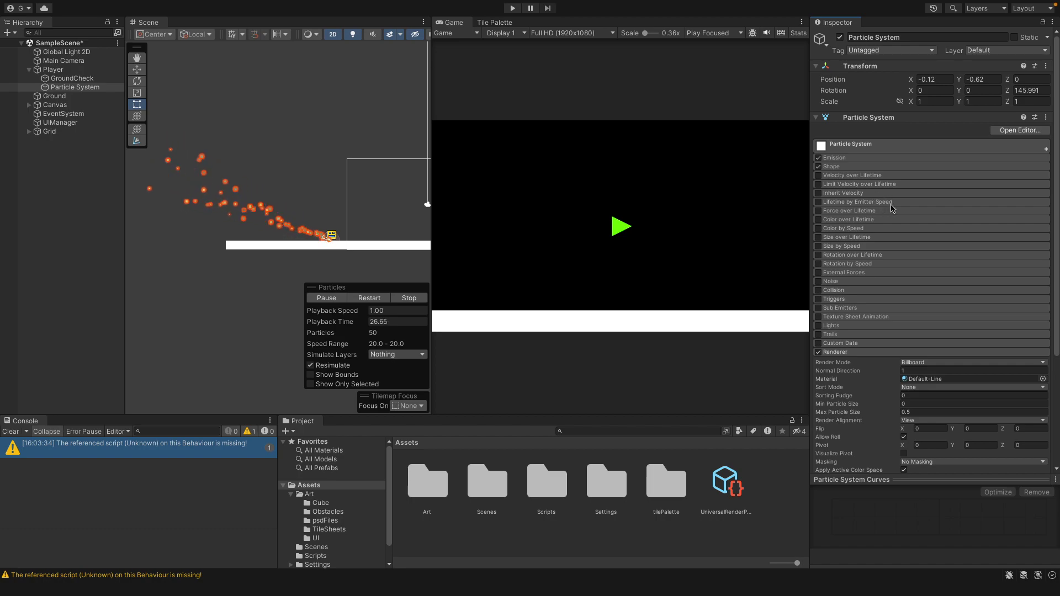
pyautogui.scroll(-1, 888, 217)
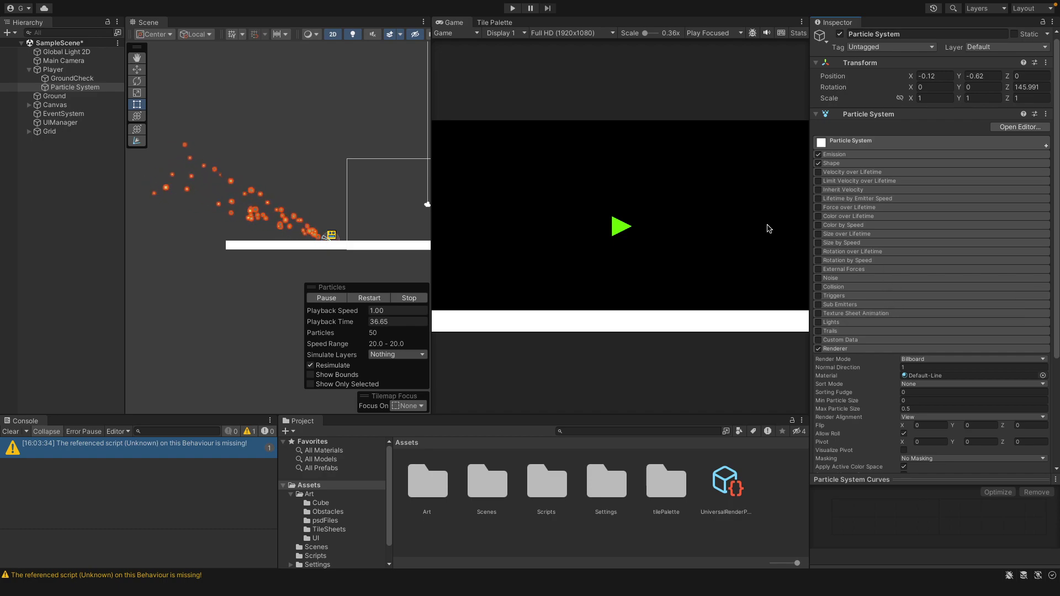
# Enable Color over Lifetime and sample dark grey (3D3D3D) as the end colour of its gradient
pyautogui.click(874, 218)
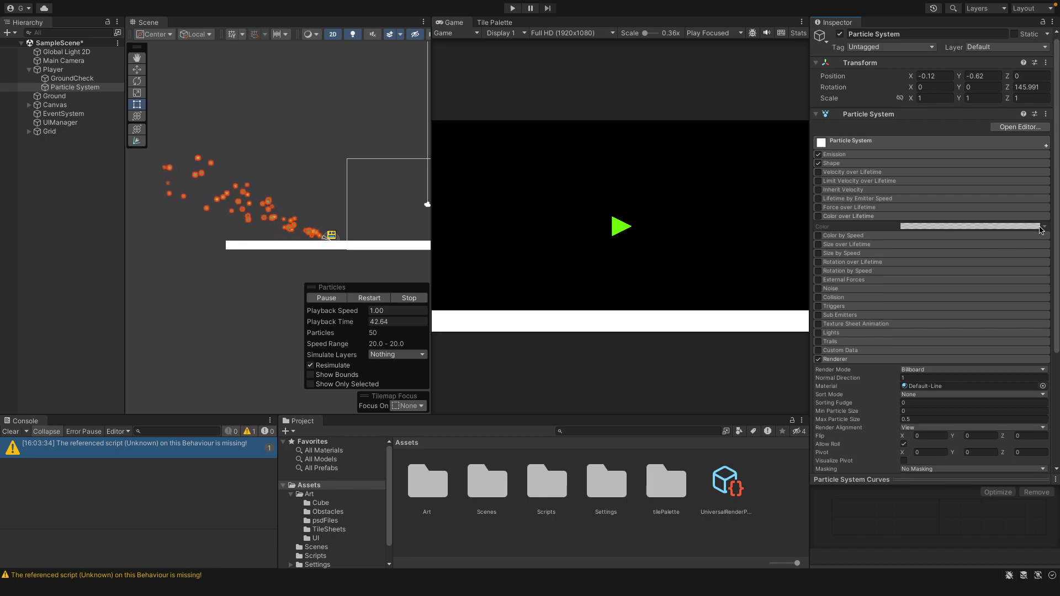
pyautogui.click(818, 217)
pyautogui.click(935, 226)
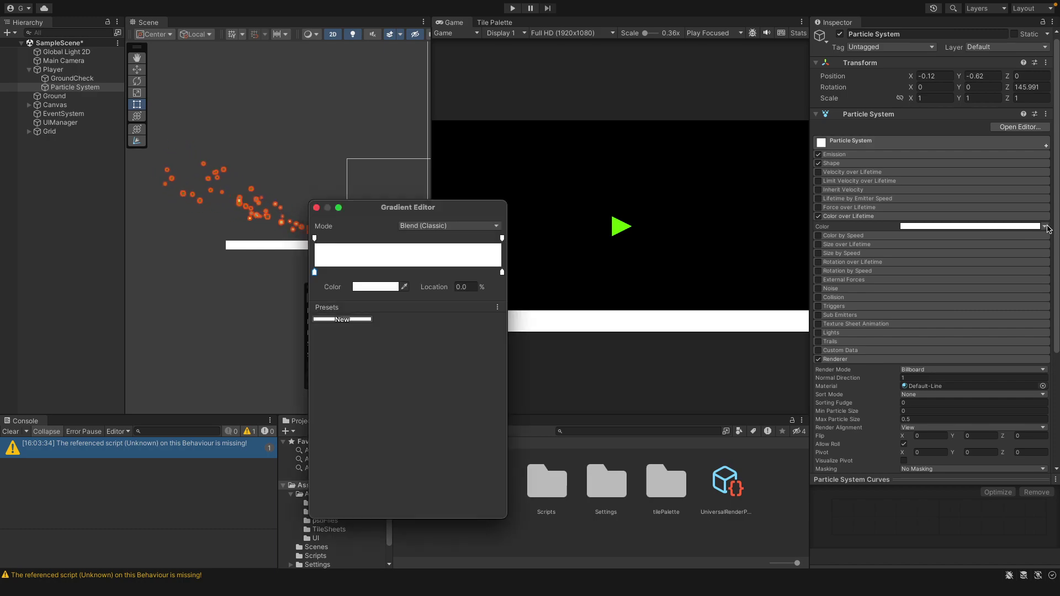
pyautogui.click(501, 272)
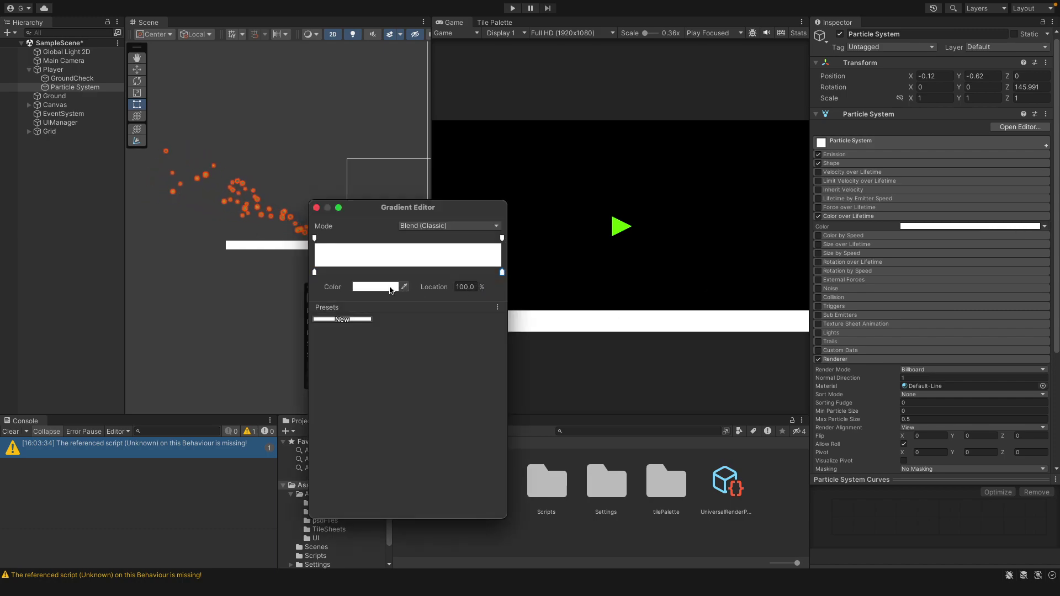
pyautogui.click(405, 287)
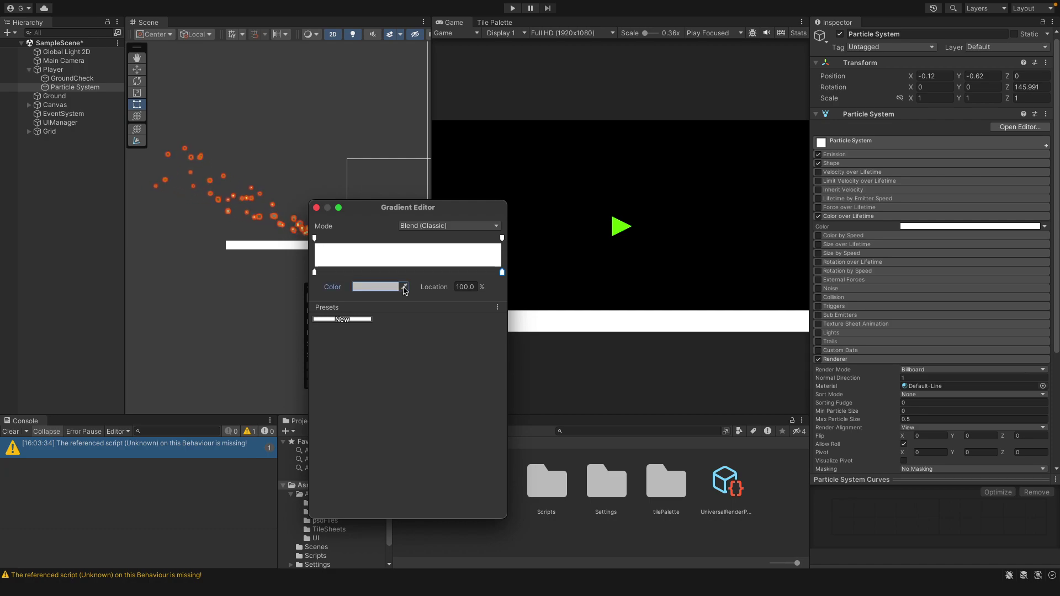
pyautogui.click(386, 291)
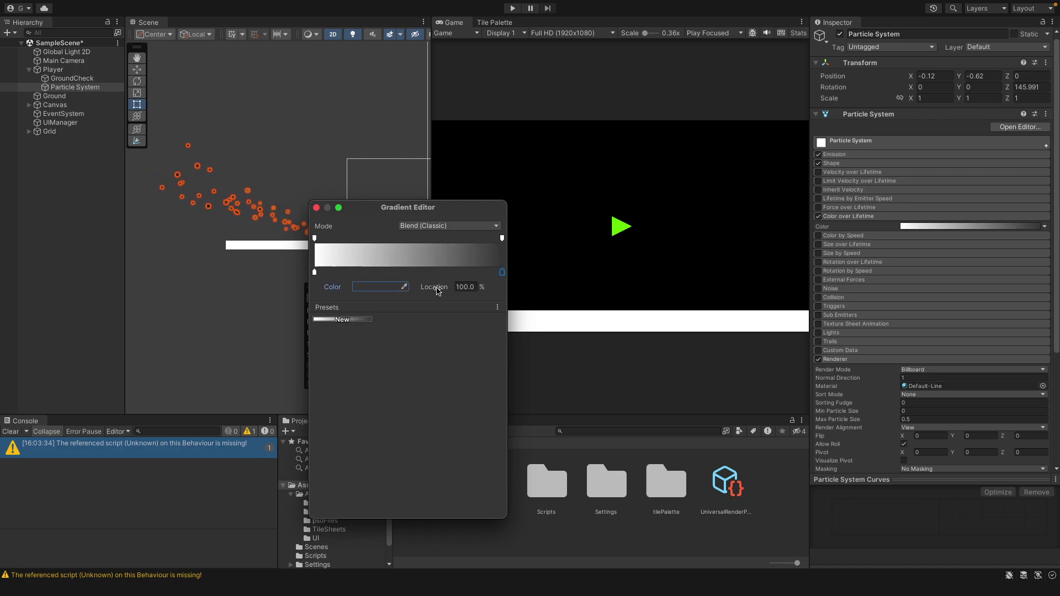
pyautogui.click(384, 288)
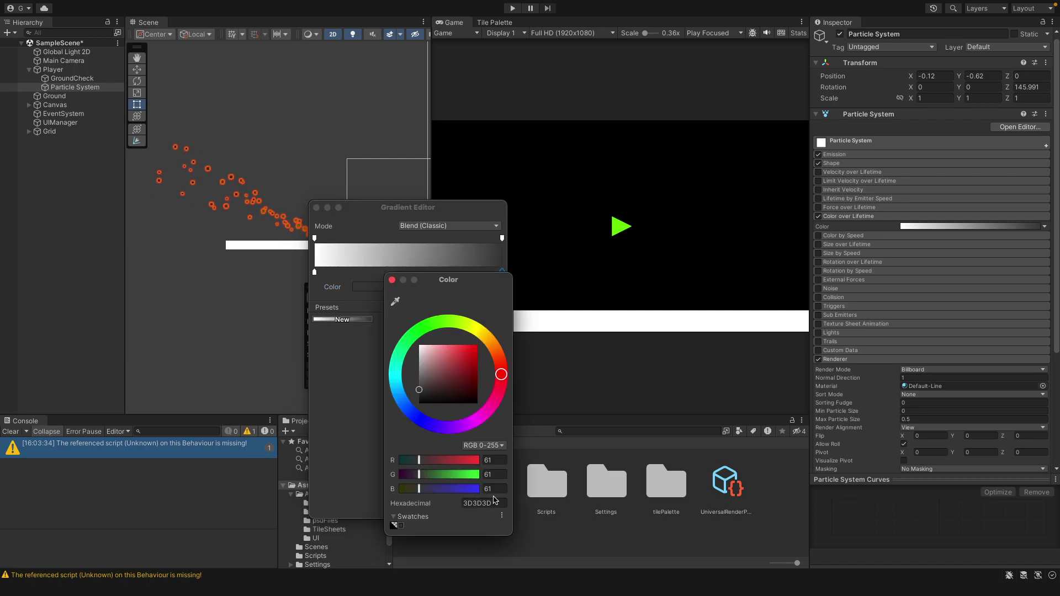
pyautogui.click(392, 281)
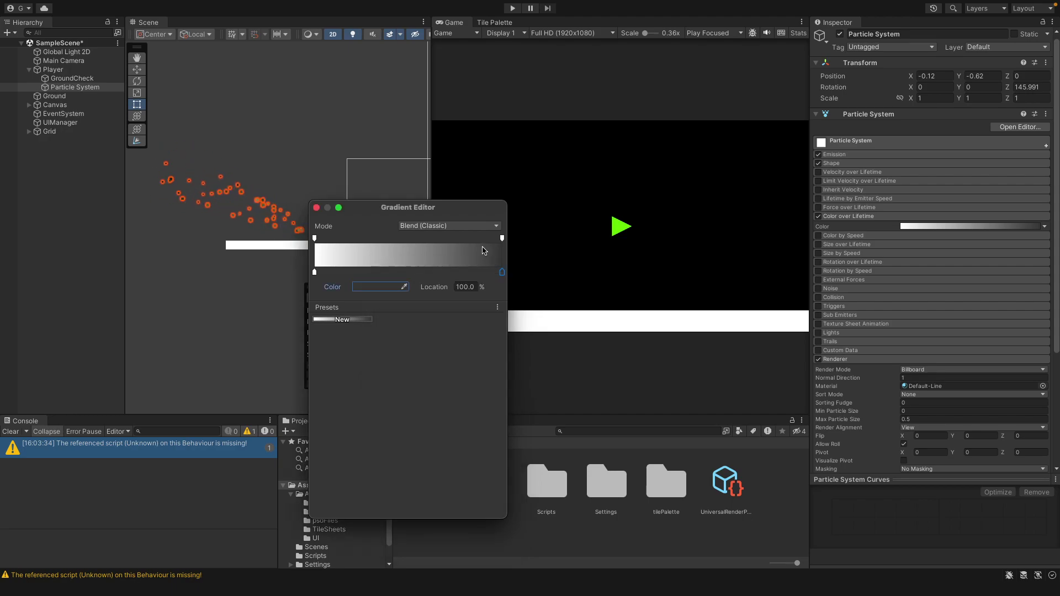
# Make the end of the Color over Lifetime gradient fully transparent and close the gradient editor
pyautogui.click(502, 239)
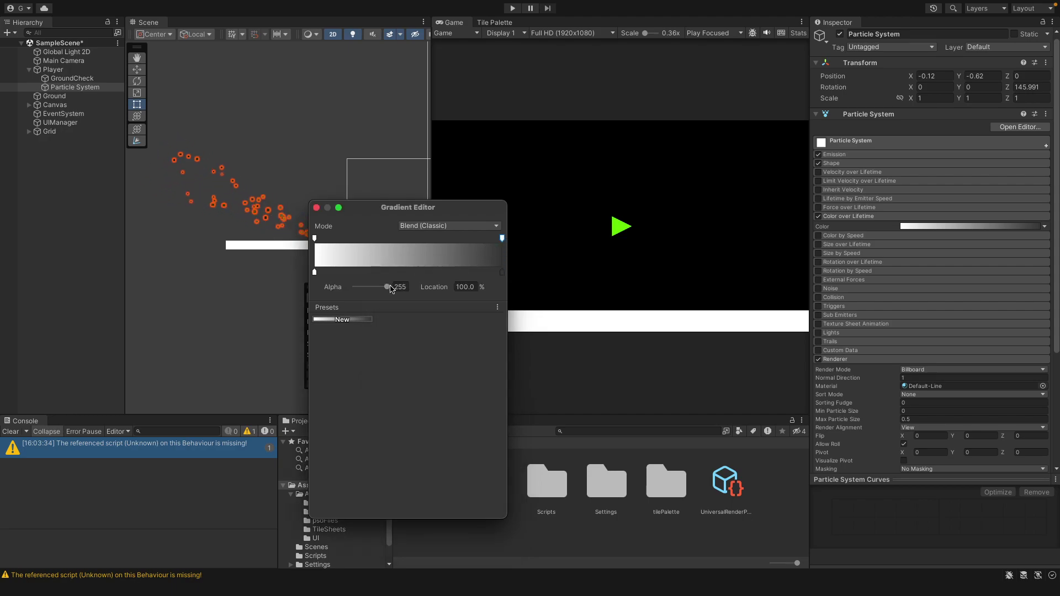
pyautogui.moveTo(388, 287); pyautogui.dragTo(292, 288)
pyautogui.click(316, 208)
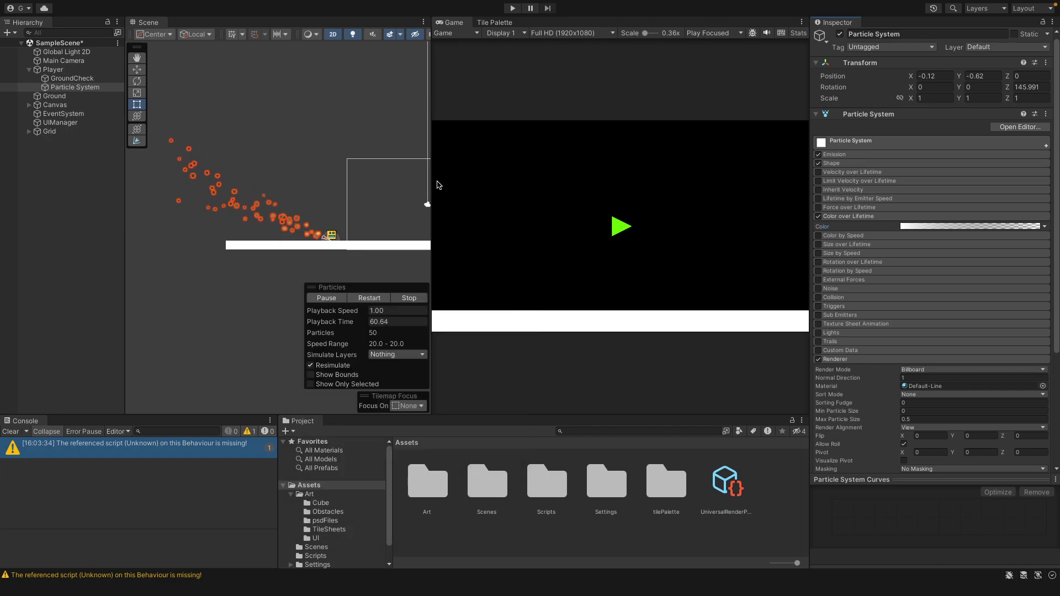
# Play-test the level, jumping repeatedly with the cube to check the fading particle trail, and stop the game
pyautogui.click(513, 8)
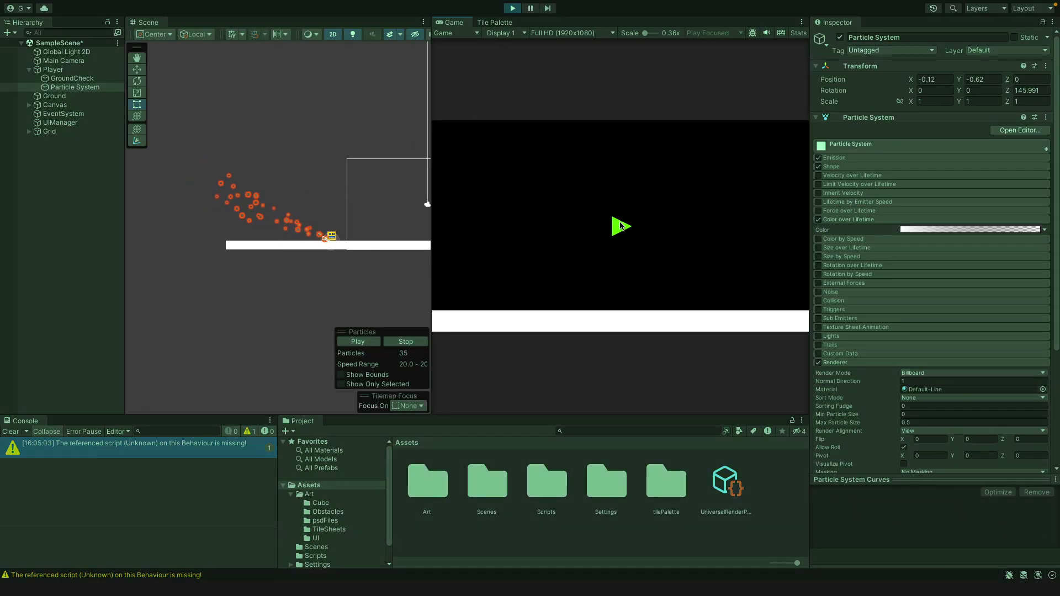
pyautogui.press('space')
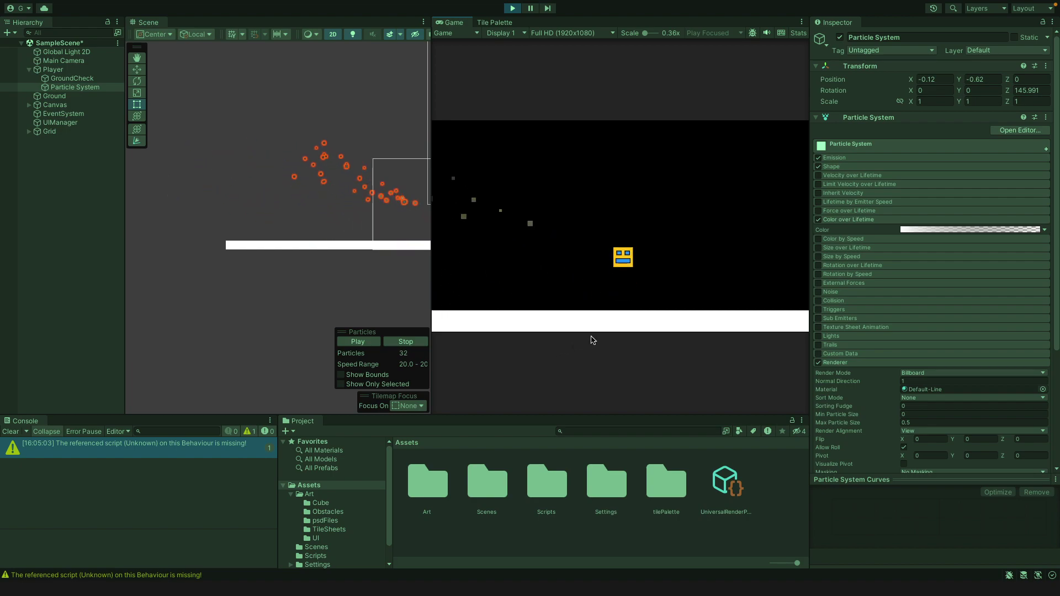
pyautogui.press('space')
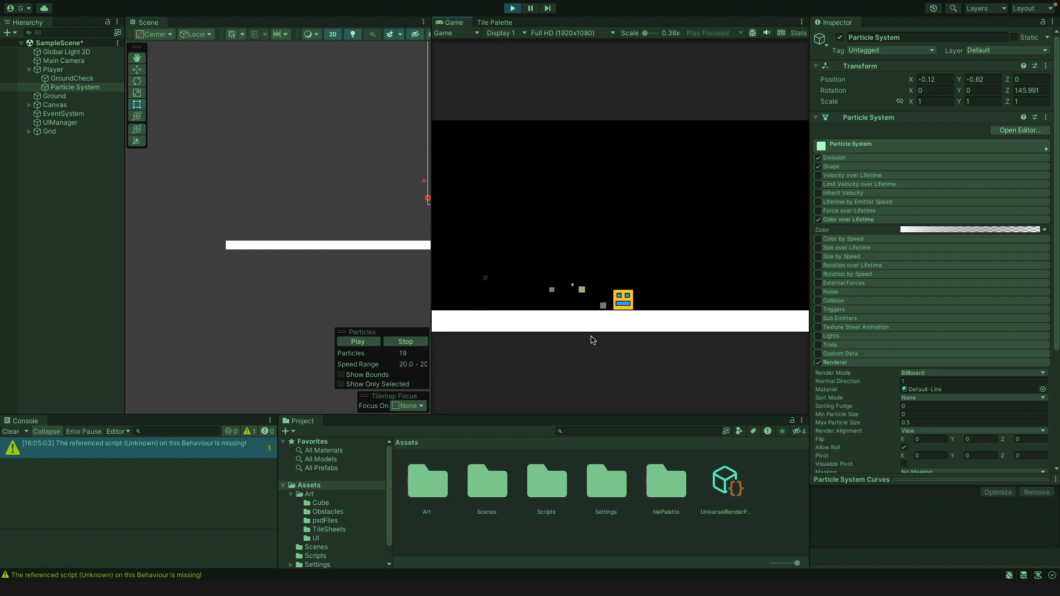
pyautogui.press('space')
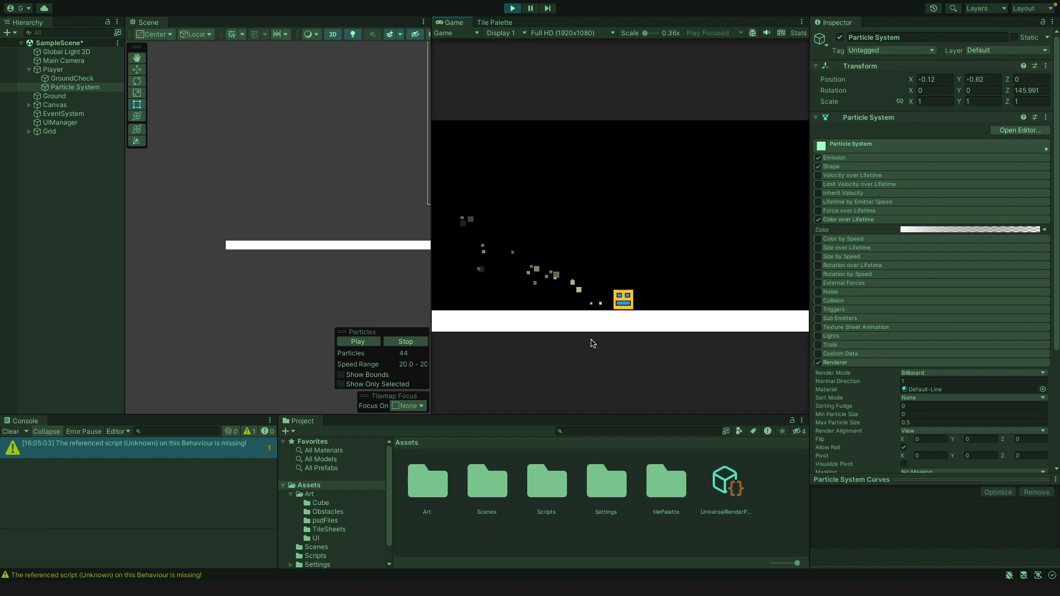
pyautogui.press('space')
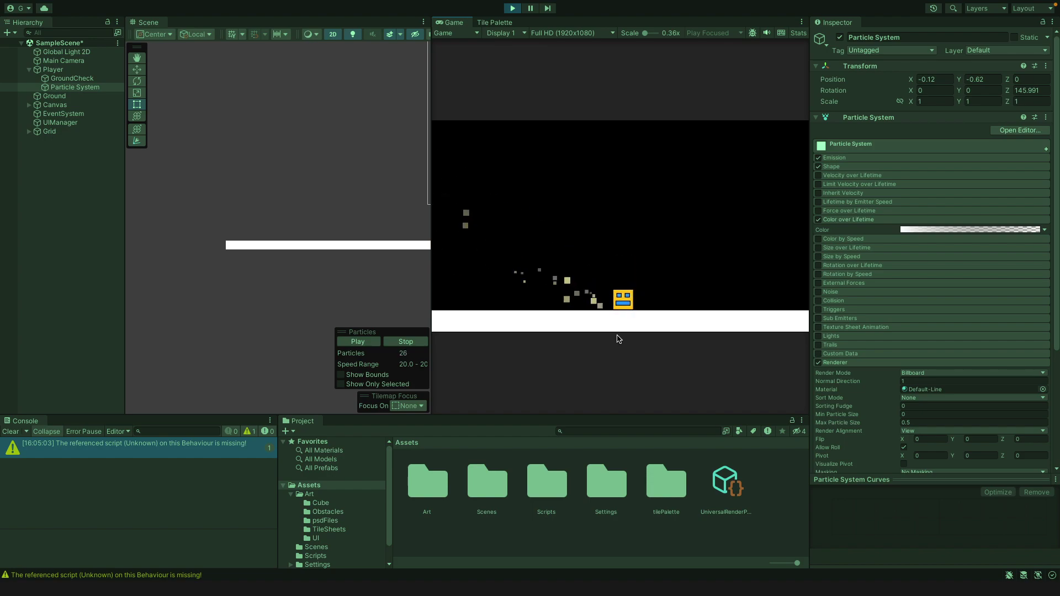
pyautogui.press('space')
pyautogui.press('space')
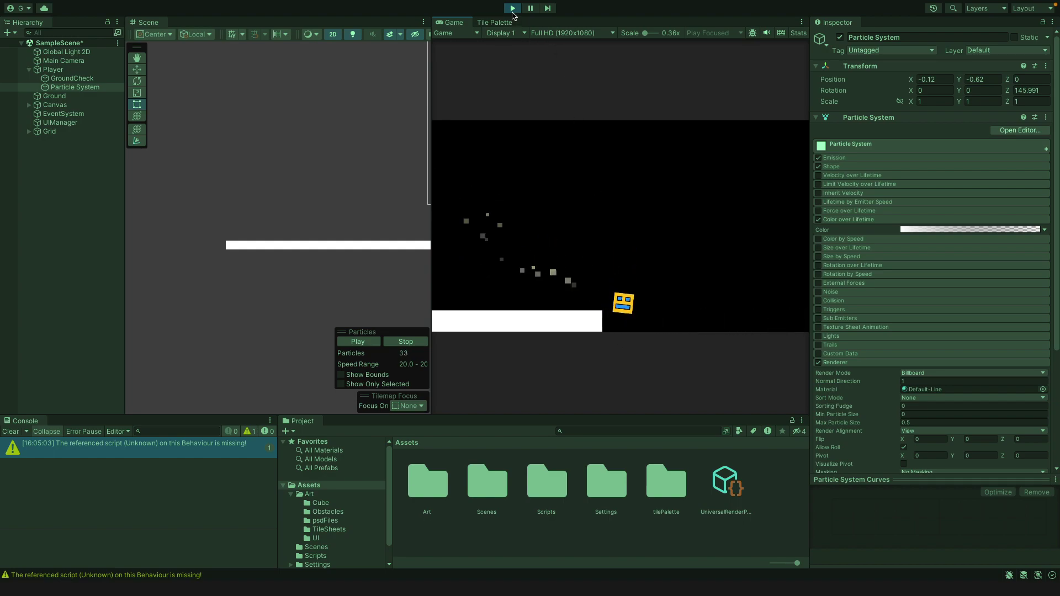
pyautogui.click(512, 8)
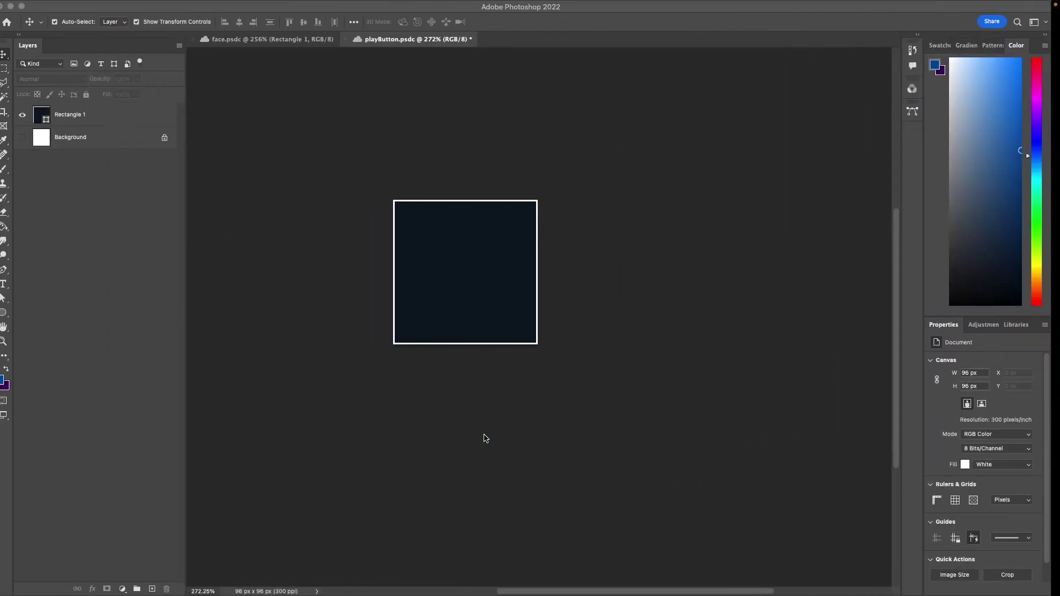
# Look at the dark outlined square artwork in Photoshop's playButton.psdc document and return to the Unity editor
pyautogui.hscroll(-5, 504, 253)
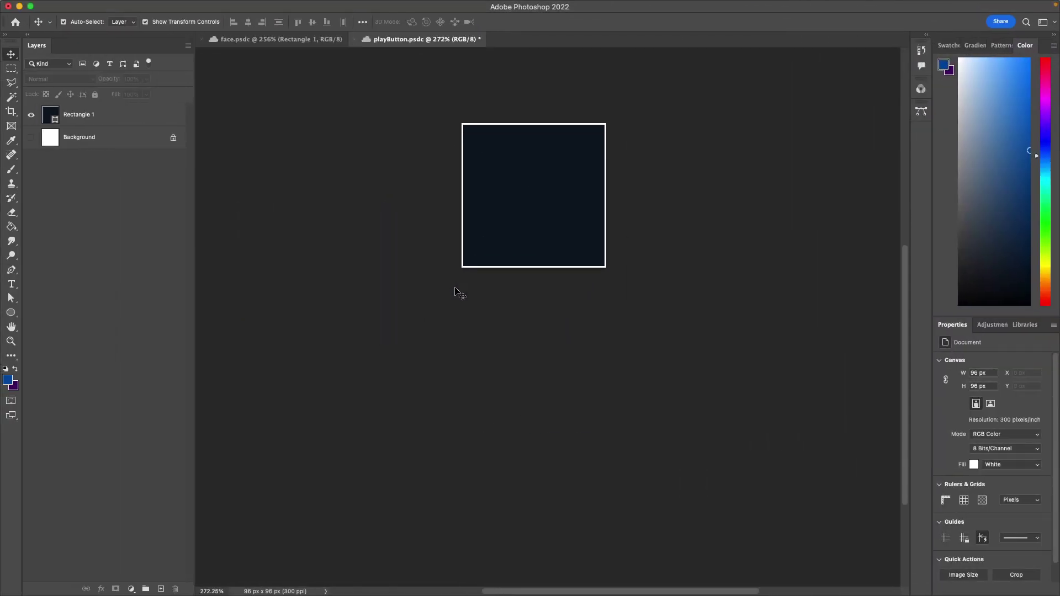
pyautogui.scroll(5, 461, 294)
pyautogui.hscroll(5, 538, 297)
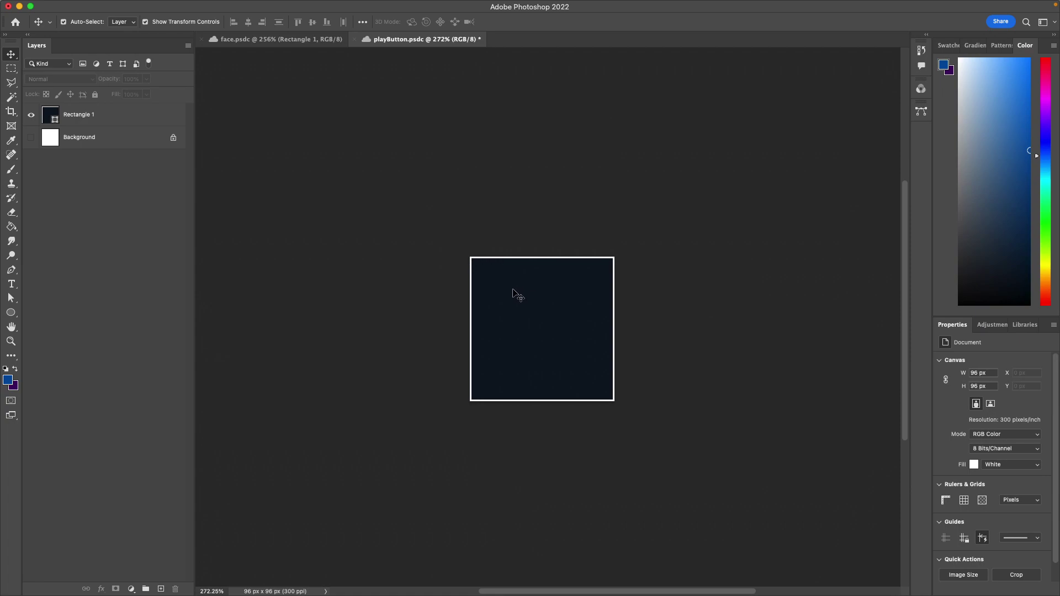
pyautogui.hotkey('ctrl', 'Right')
pyautogui.hotkey('ctrl', 'Right')
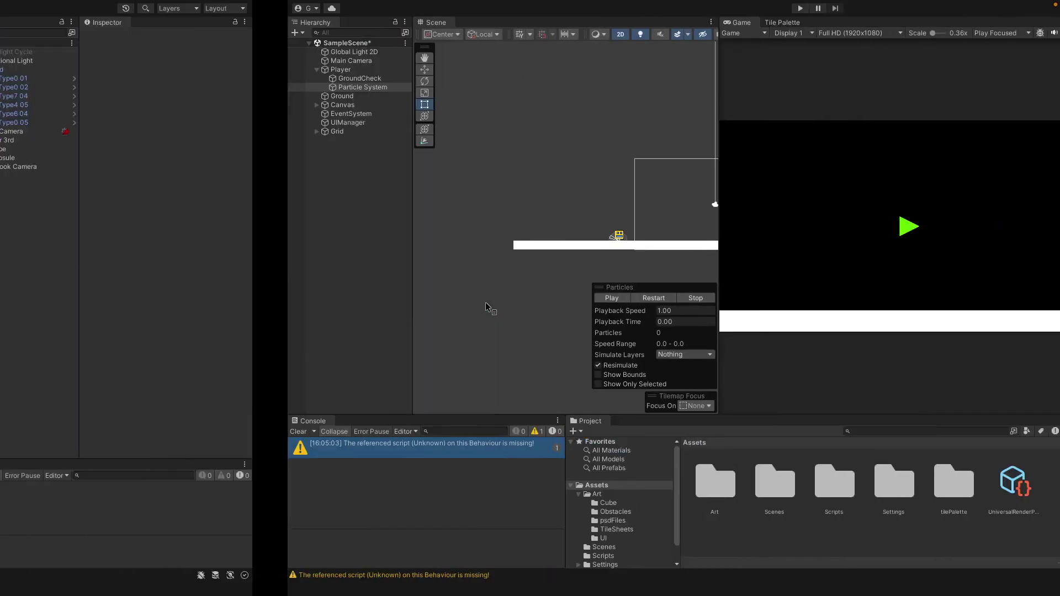
pyautogui.hotkey('ctrl', 'Up')
pyautogui.moveTo(510, 65); pyautogui.dragTo(718, 60)
pyautogui.click(550, 67)
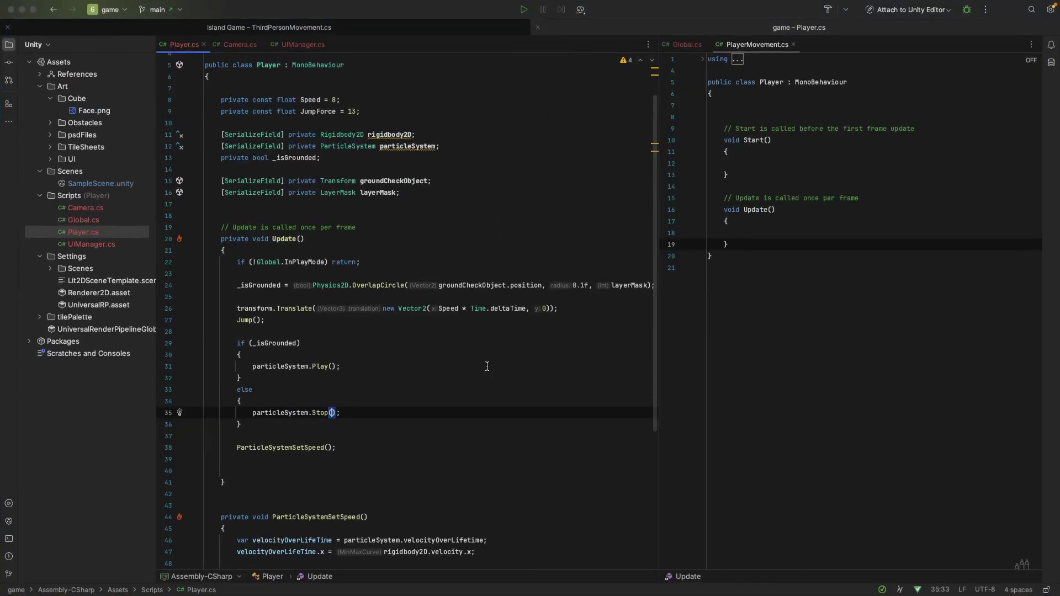
pyautogui.hotkey('ctrl', 'Left')
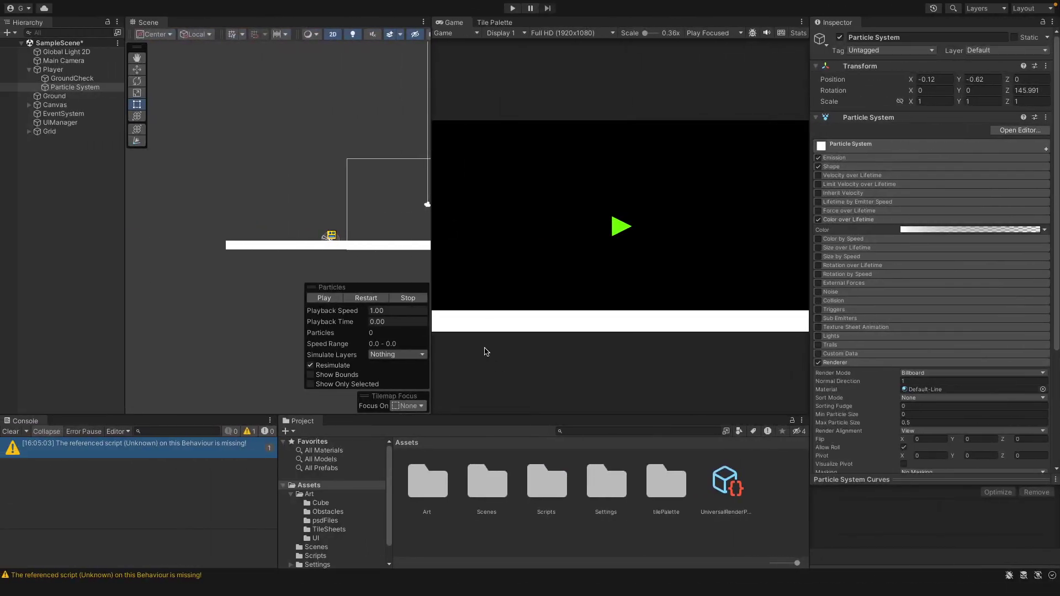
# Look through the Obstacles, TileSheets and Cube art folders for a sprite to use as a platform
pyautogui.scroll(3, 362, 276)
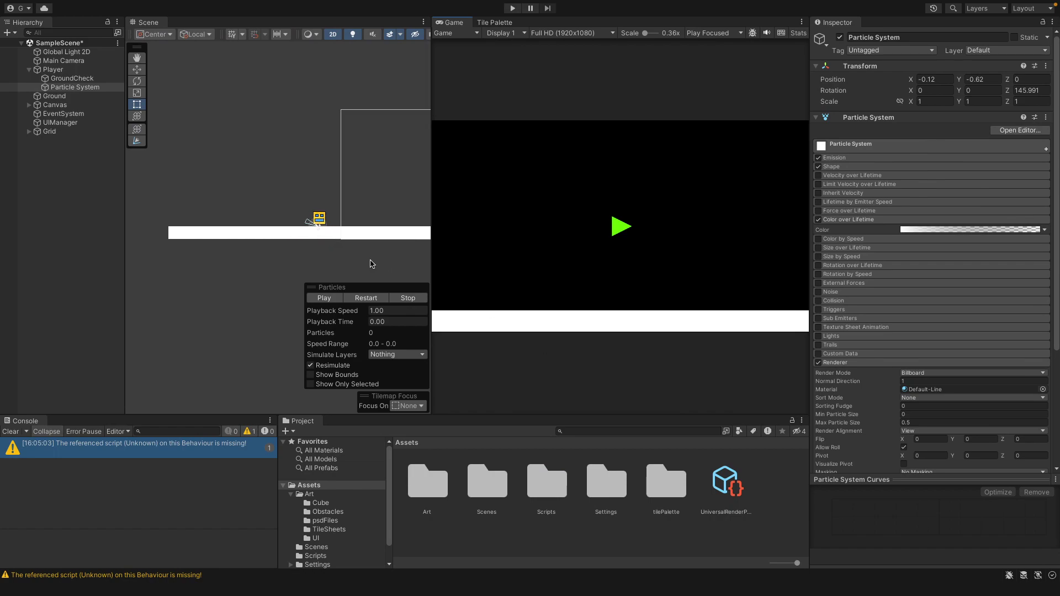
pyautogui.scroll(5, 371, 264)
pyautogui.moveTo(345, 256); pyautogui.dragTo(328, 272, button='middle')
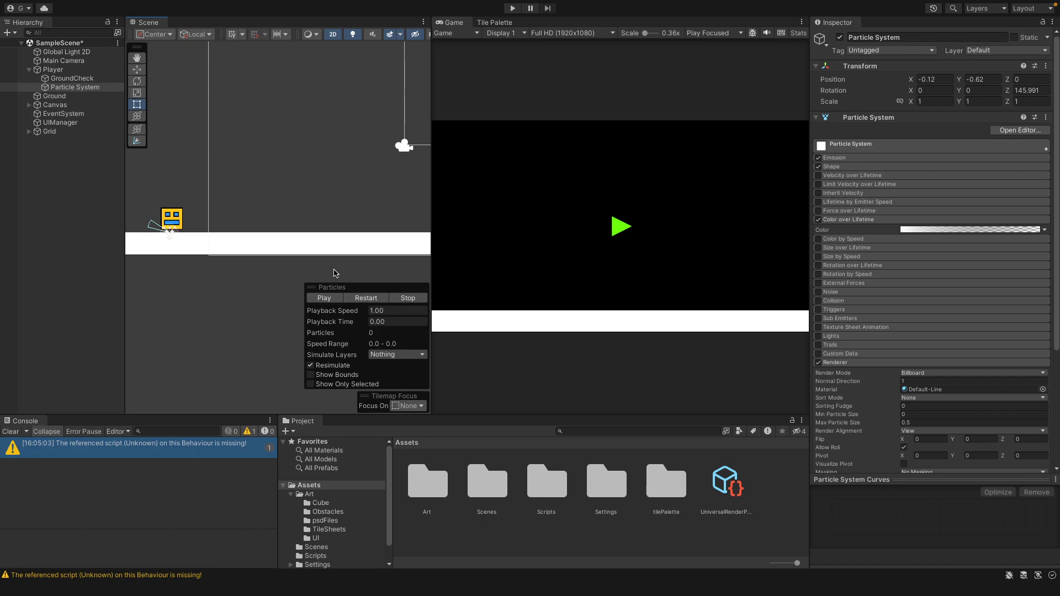
pyautogui.click(547, 483)
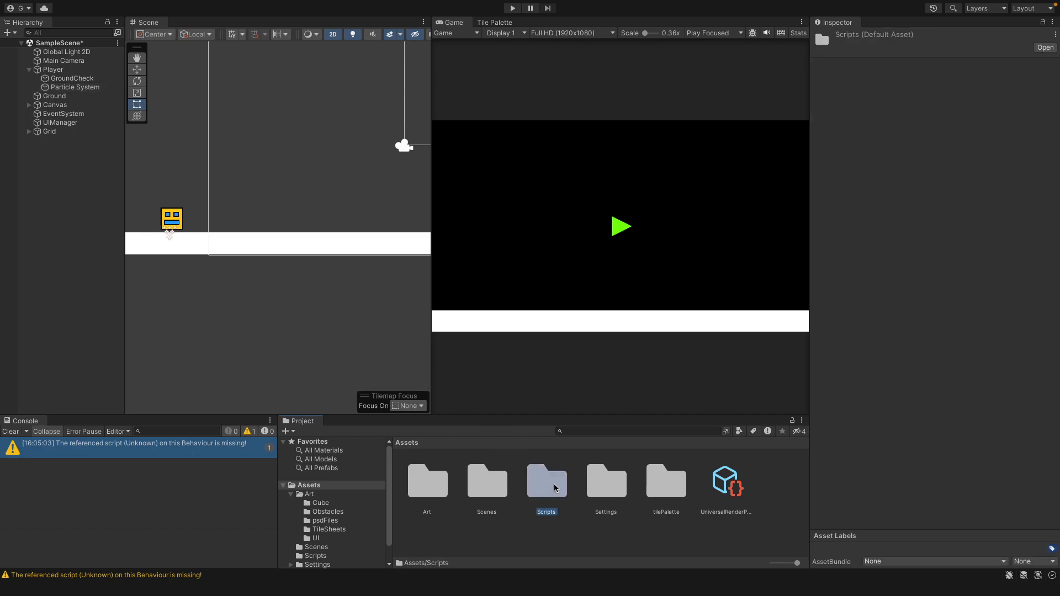
pyautogui.doubleClick(440, 484)
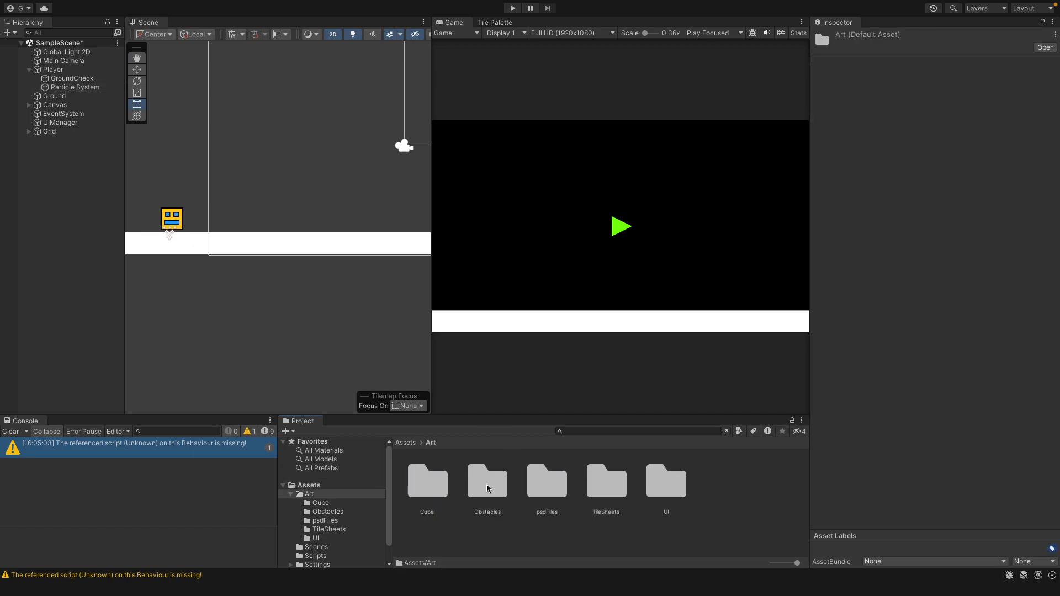
pyautogui.doubleClick(487, 484)
pyautogui.click(434, 486)
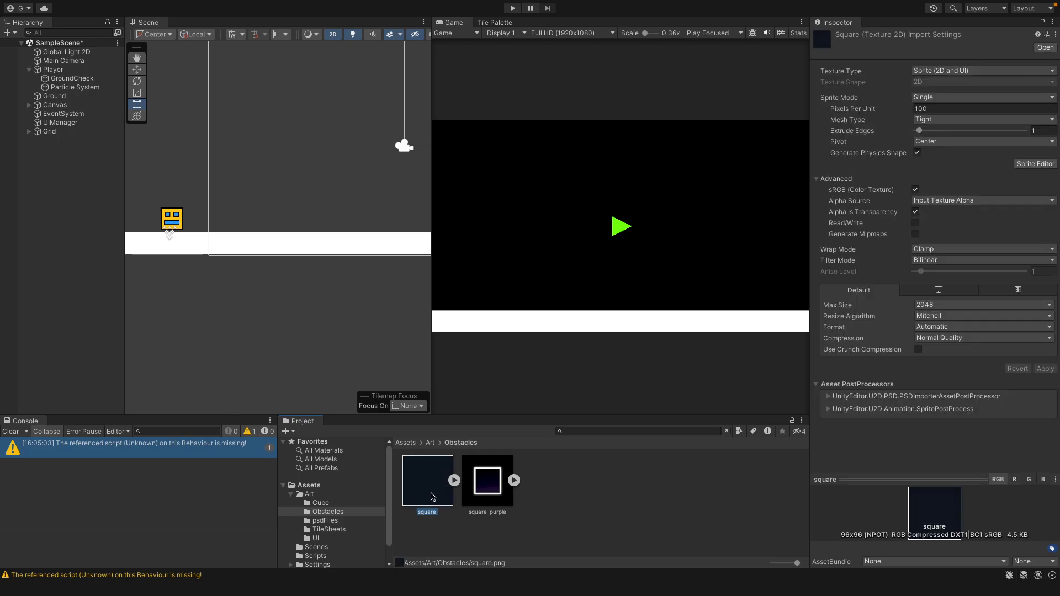
pyautogui.click(430, 443)
pyautogui.doubleClick(613, 489)
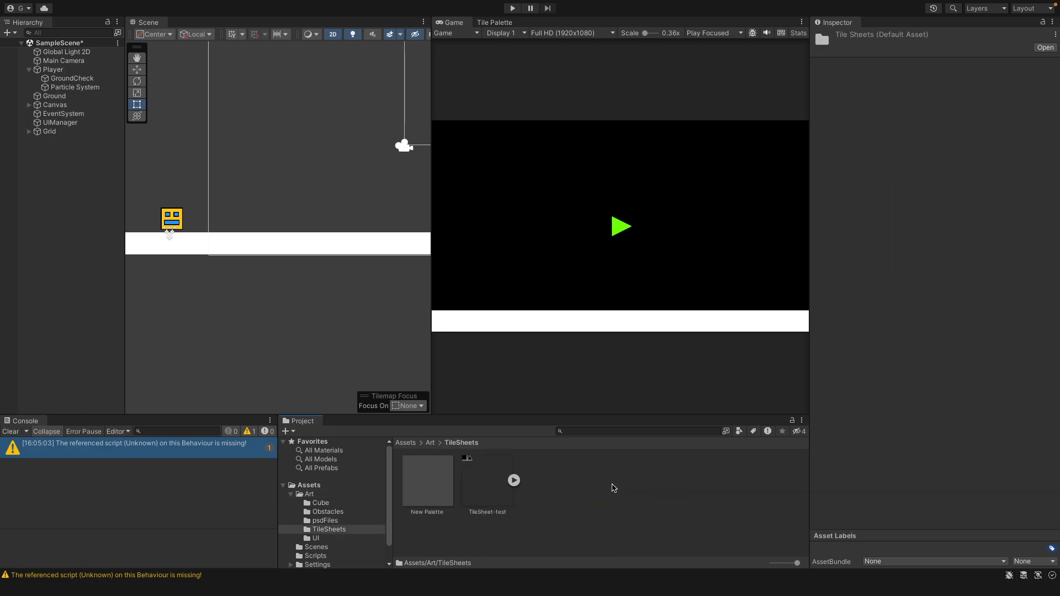
pyautogui.click(484, 478)
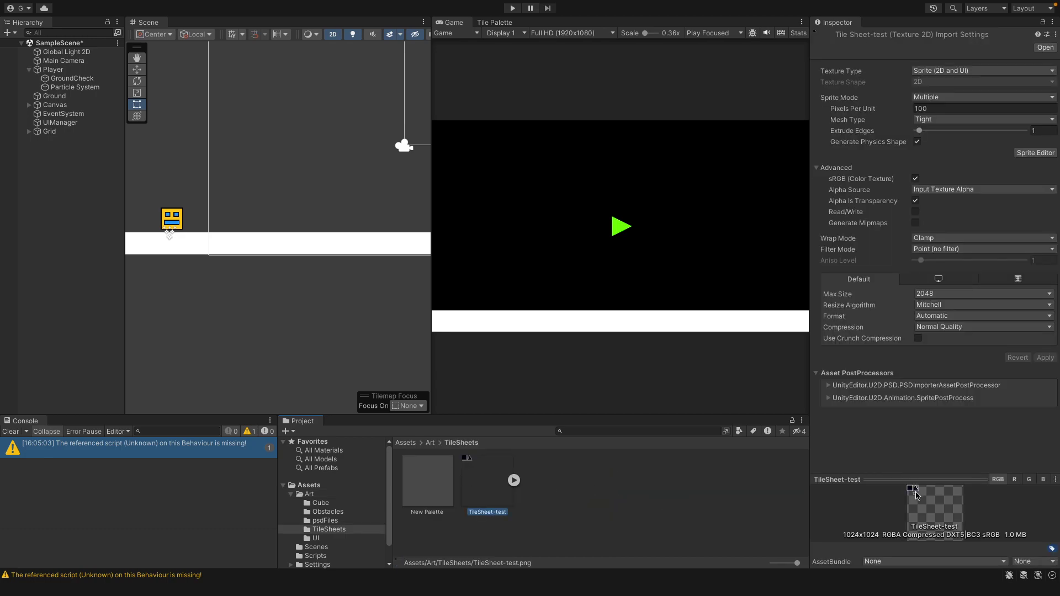
pyautogui.click(431, 443)
pyautogui.click(431, 478)
pyautogui.doubleClick(433, 478)
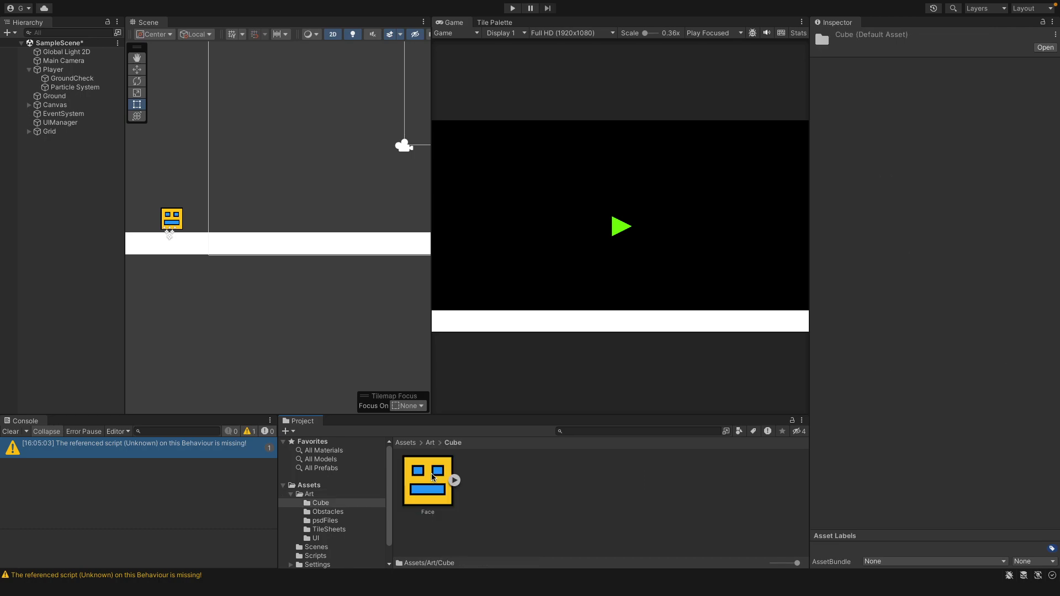
pyautogui.click(430, 443)
# Place the square sprite from the Obstacles folder in the scene at about X -3.92, Y -2.96 and rename it Platform
pyautogui.doubleClick(487, 478)
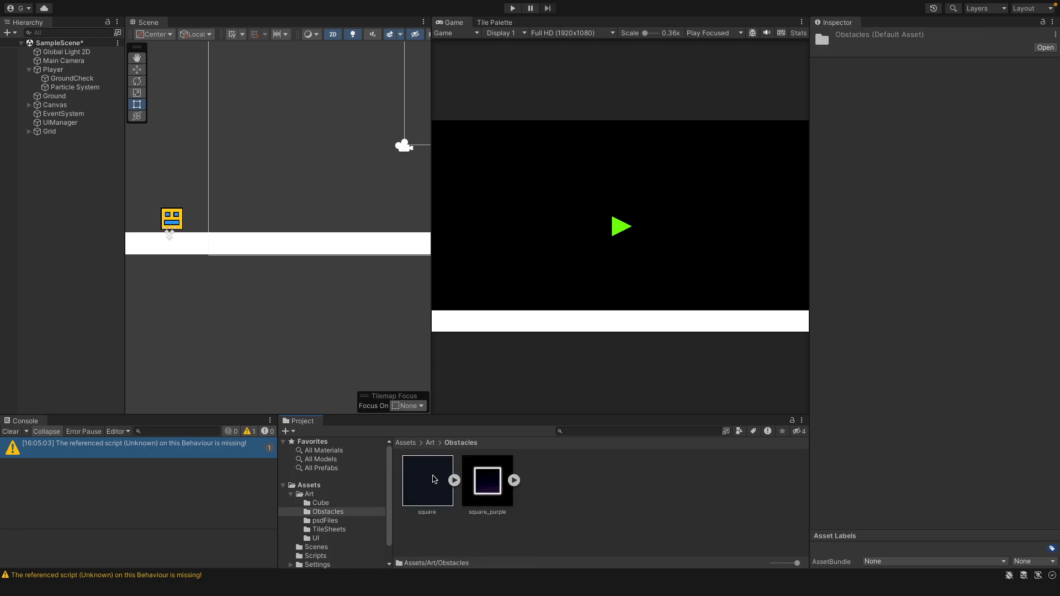
pyautogui.click(433, 476)
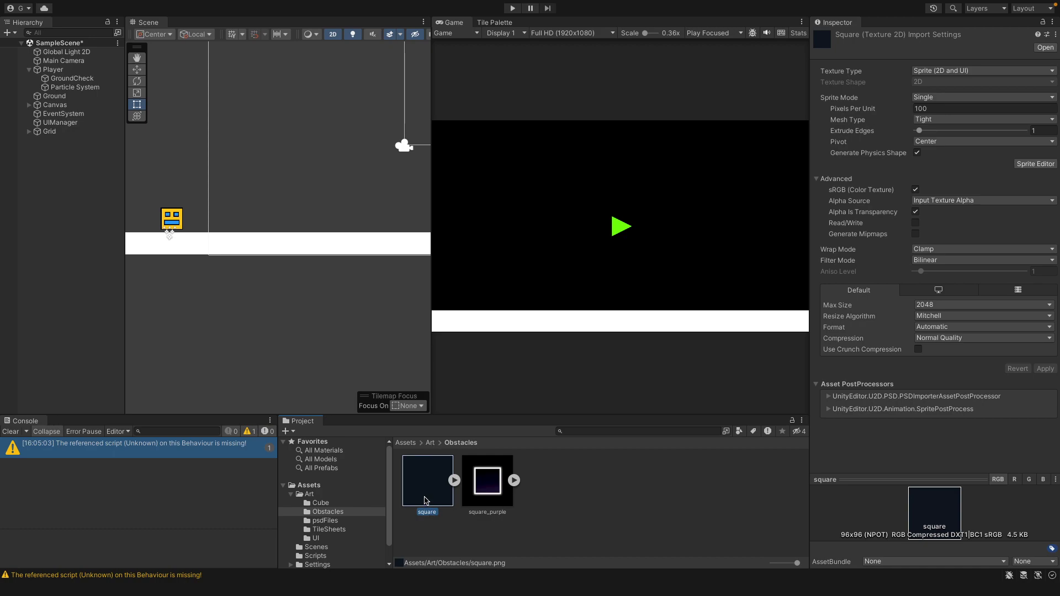
pyautogui.moveTo(424, 500); pyautogui.dragTo(319, 210)
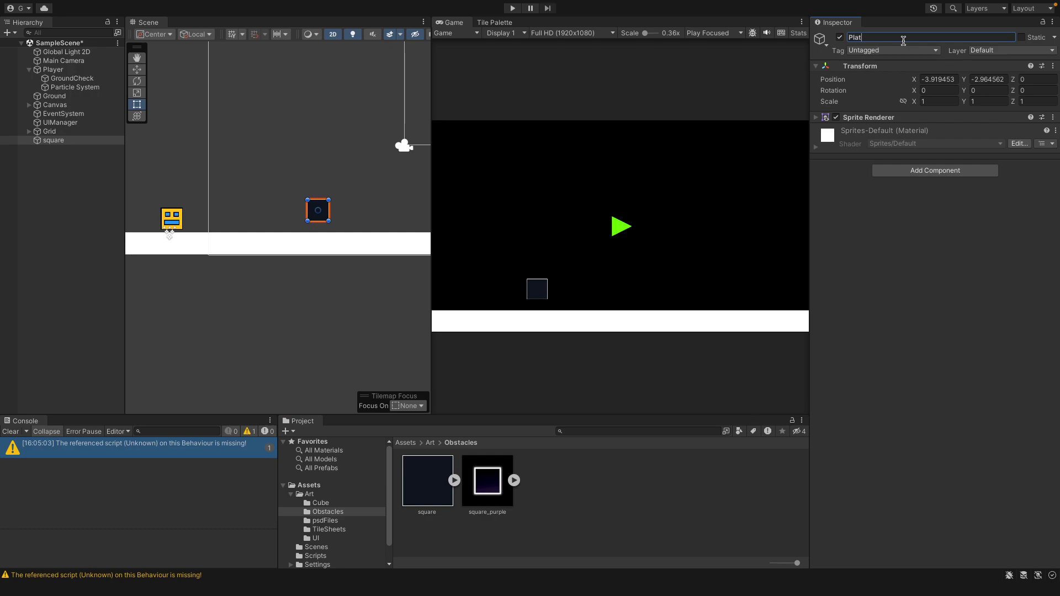
pyautogui.click(903, 40)
pyautogui.write('Platform')
pyautogui.press('Return')
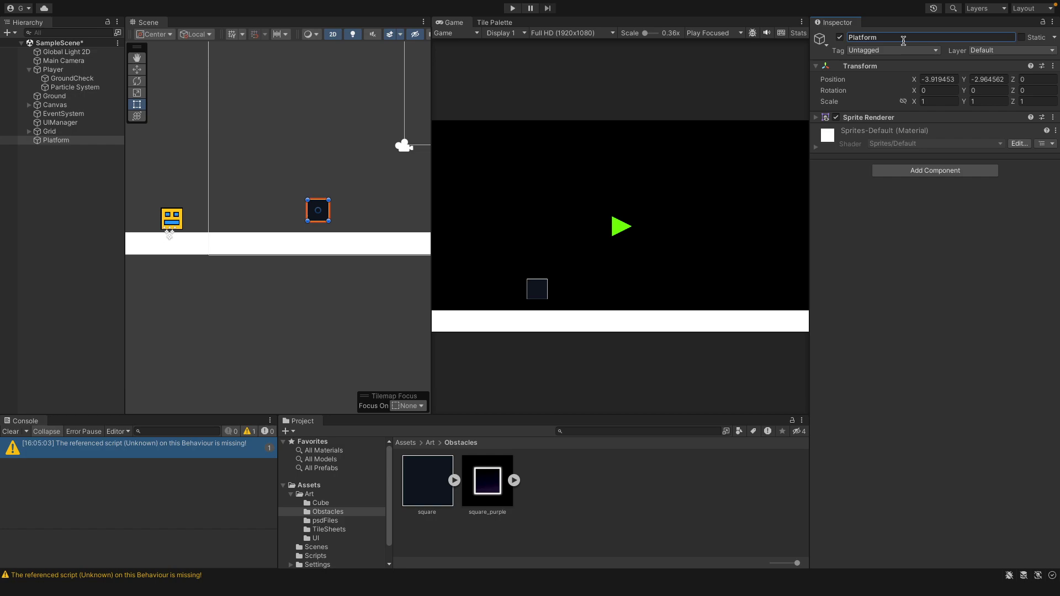
# Add a Box Collider 2D to Platform and inspect its outline around the sprite in collider edit mode
pyautogui.click(934, 172)
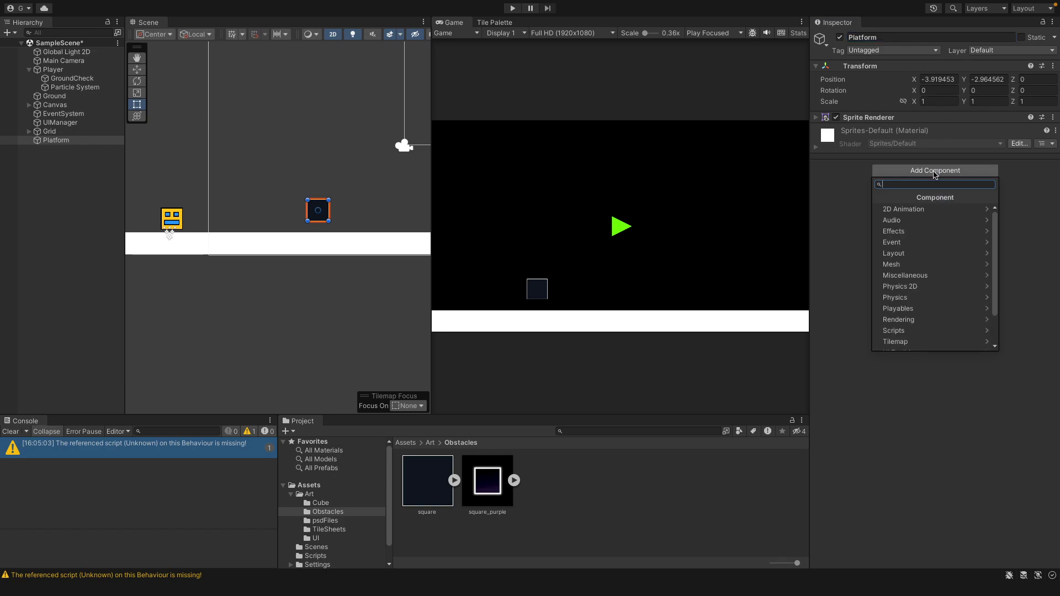
pyautogui.write('box')
pyautogui.press('Down')
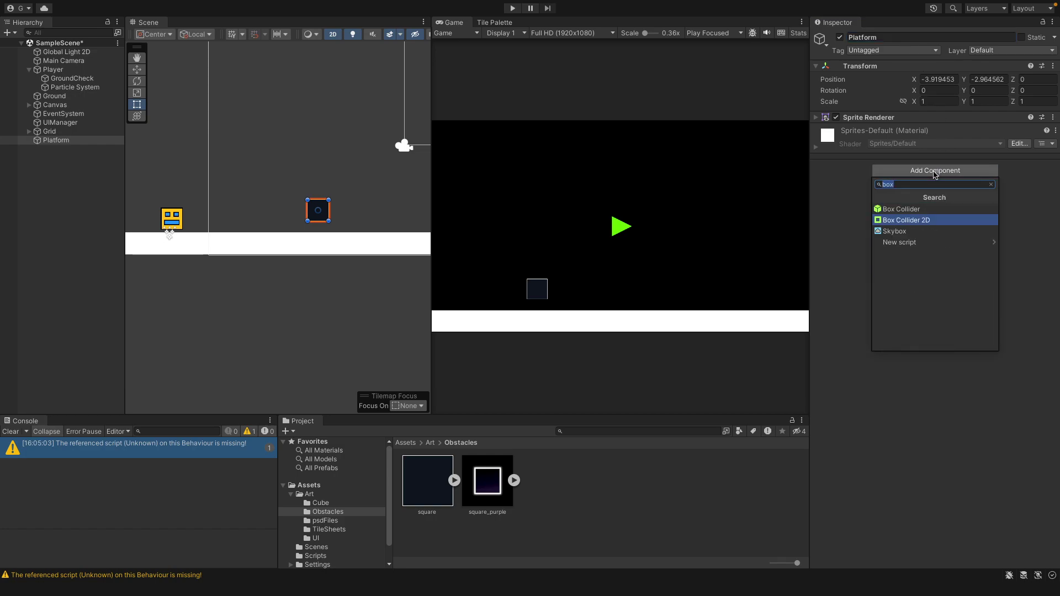
pyautogui.press('Return')
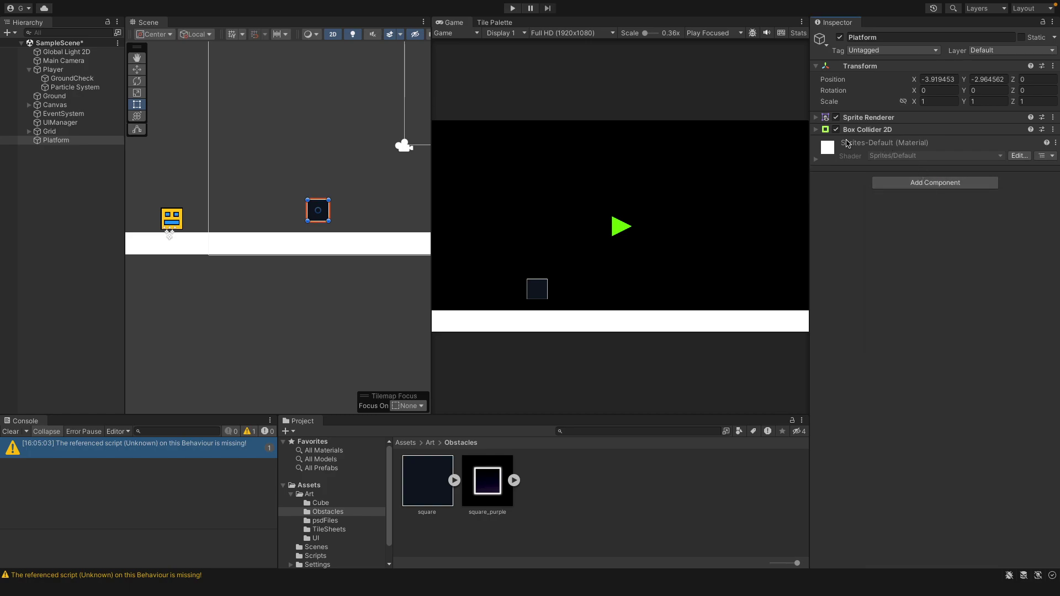
pyautogui.click(816, 129)
pyautogui.click(919, 144)
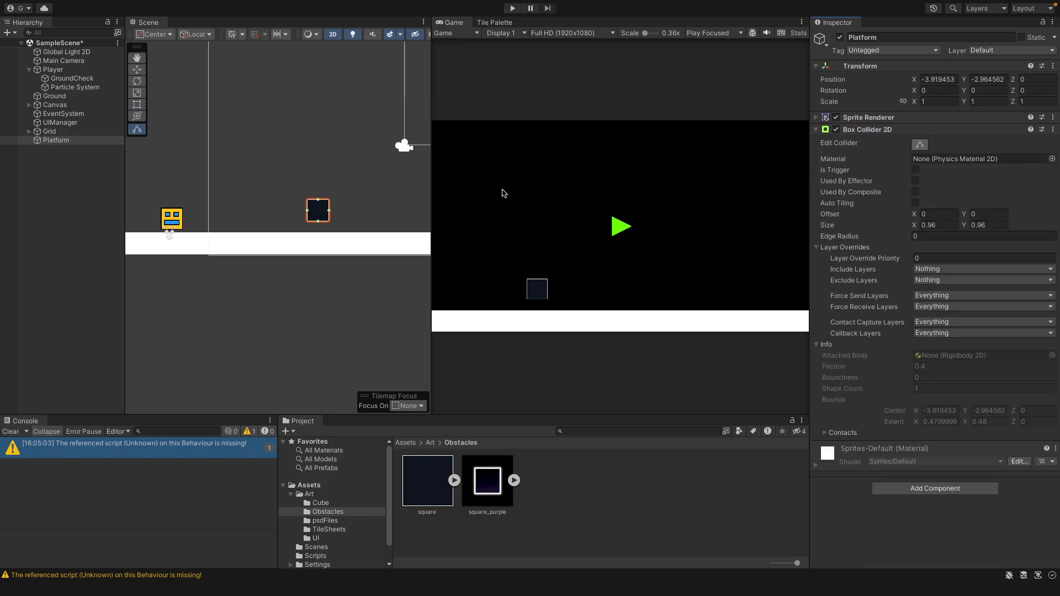
pyautogui.scroll(5, 318, 217)
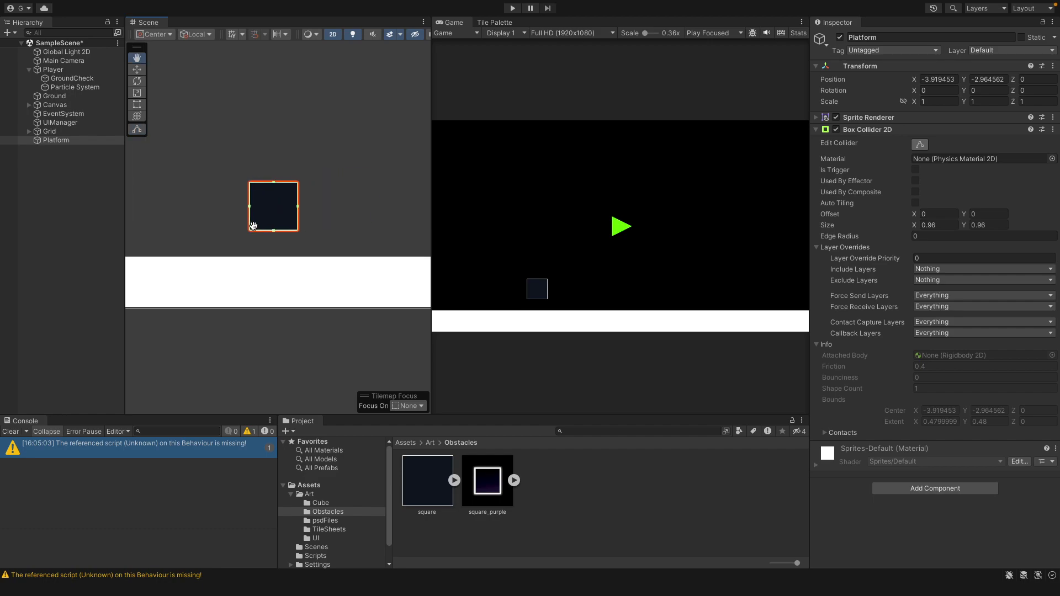
# Move Platform along the ground further ahead of the cube, to X 4.51, Y -3.43
pyautogui.scroll(-6, 255, 229)
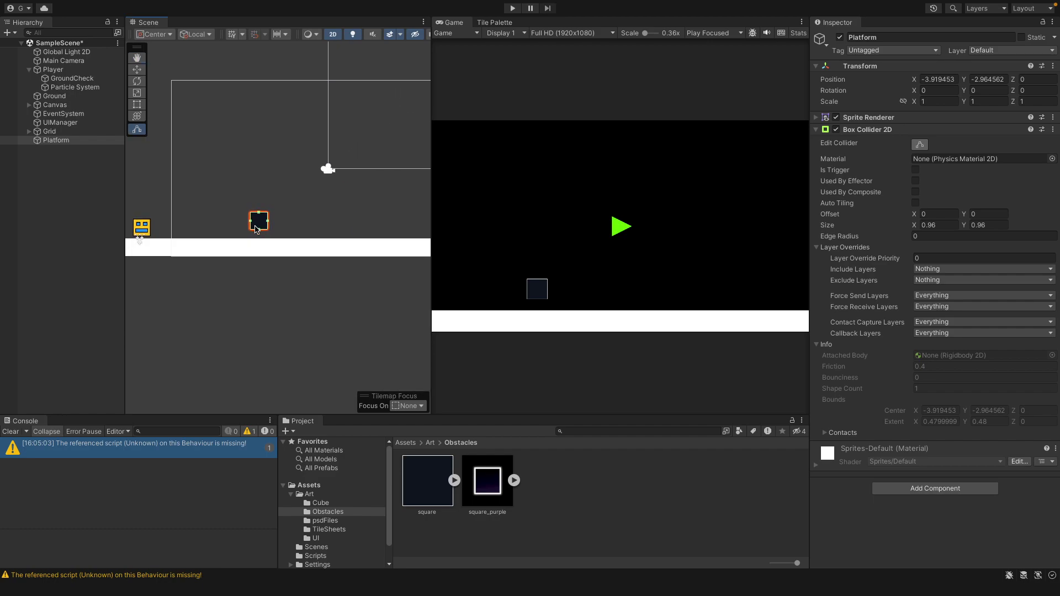
pyautogui.click(137, 69)
pyautogui.moveTo(262, 223); pyautogui.dragTo(407, 233)
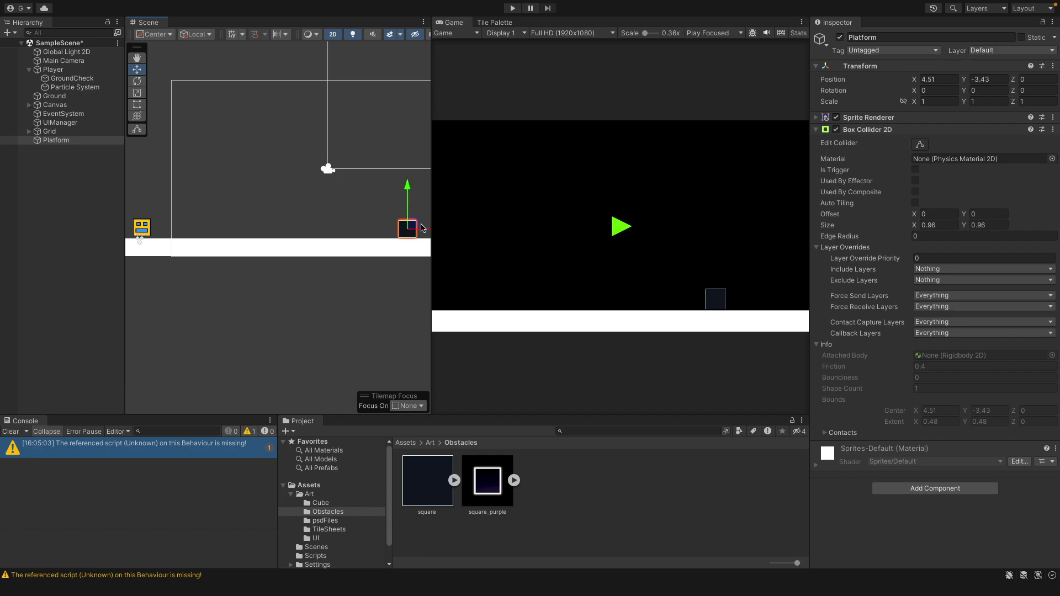
# Play-test the cube running into the platform, stop the game and reselect Platform
pyautogui.click(513, 8)
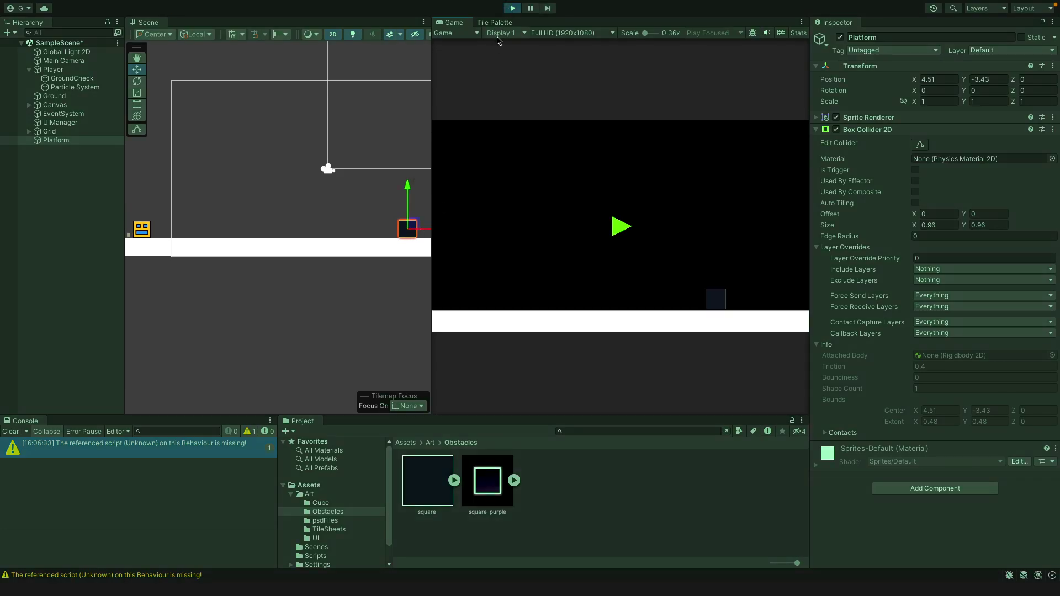
pyautogui.click(617, 233)
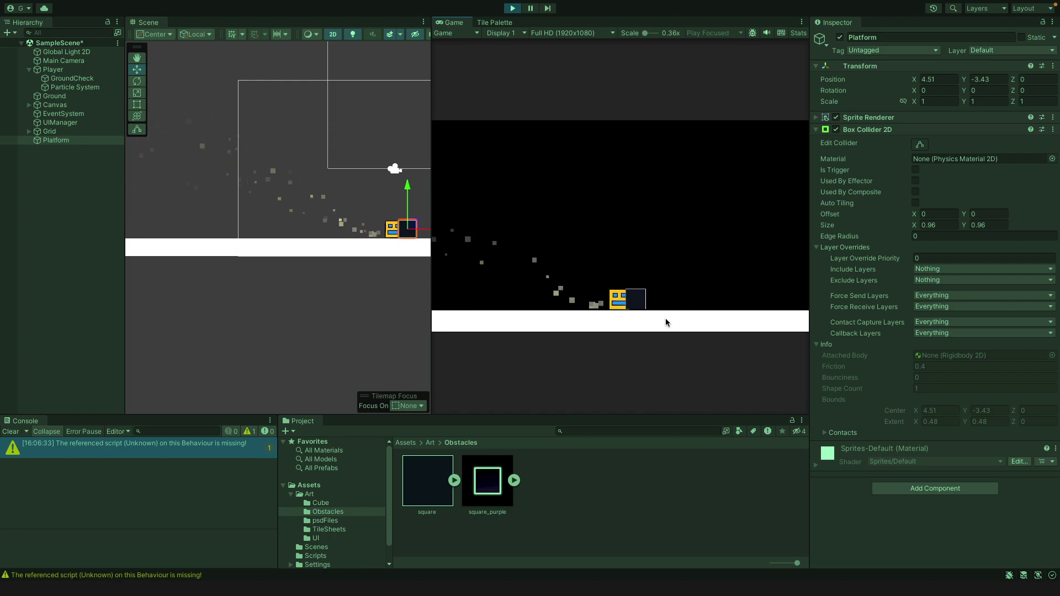
pyautogui.click(512, 8)
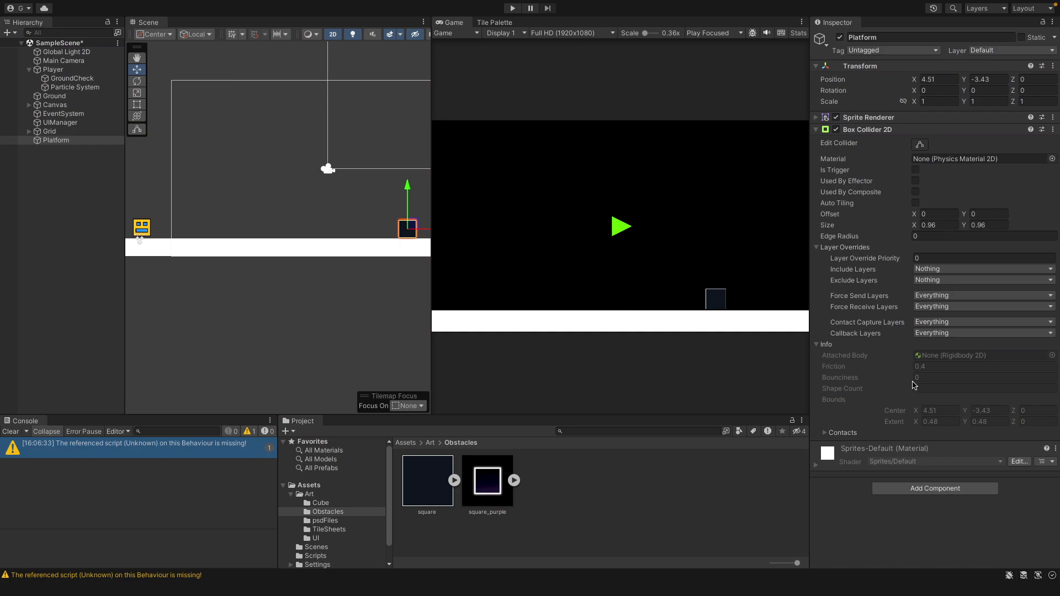
pyautogui.click(80, 142)
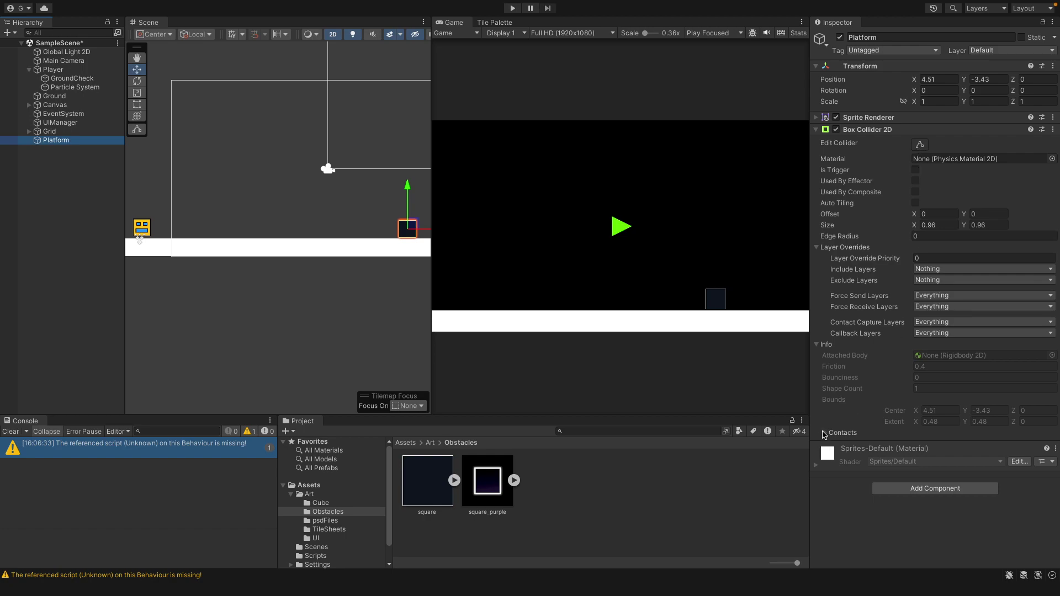
# Check the Info and Contacts sections of Platform's Box Collider 2D, and collapse its sections and the component
pyautogui.click(816, 345)
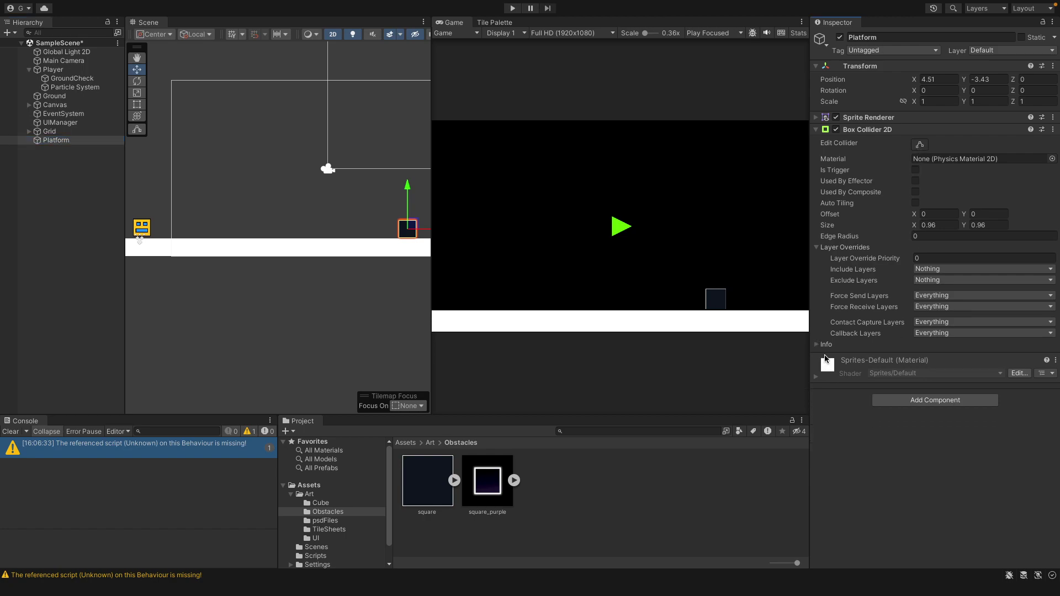
pyautogui.click(817, 345)
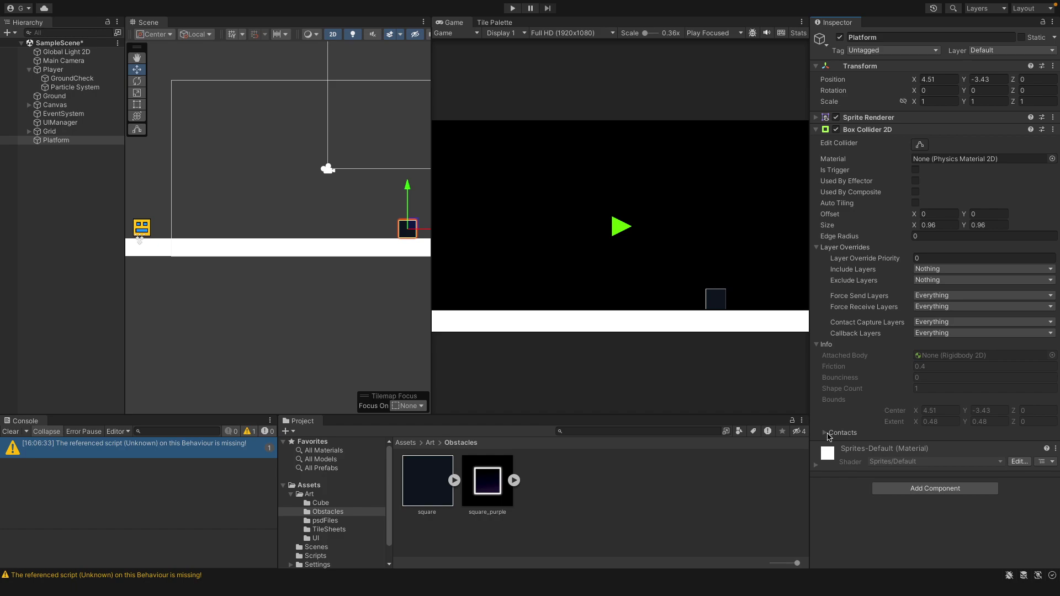
pyautogui.click(826, 433)
pyautogui.click(826, 433)
pyautogui.click(816, 345)
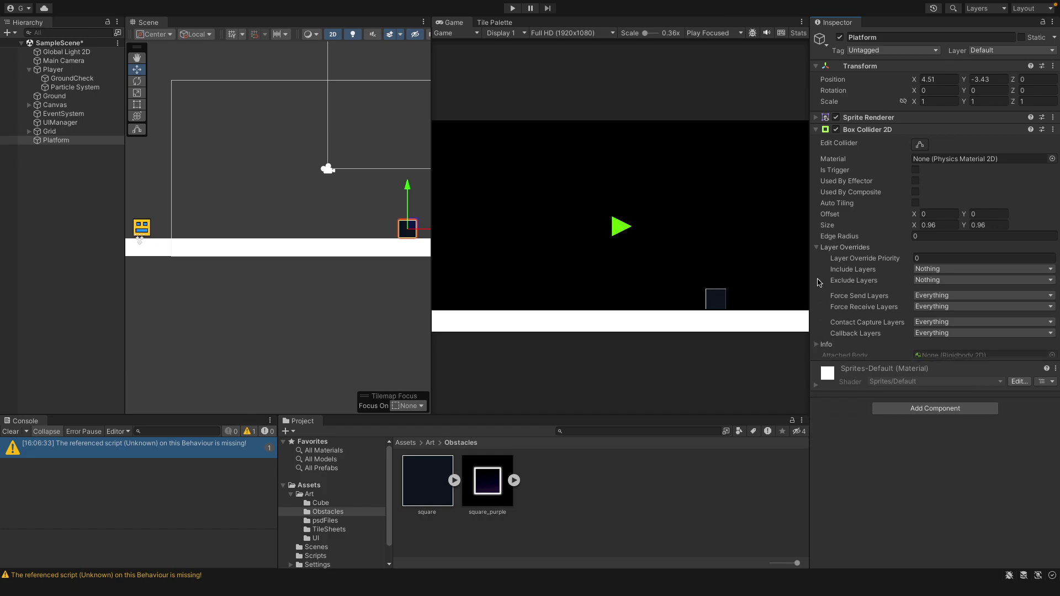
pyautogui.click(816, 247)
pyautogui.click(817, 130)
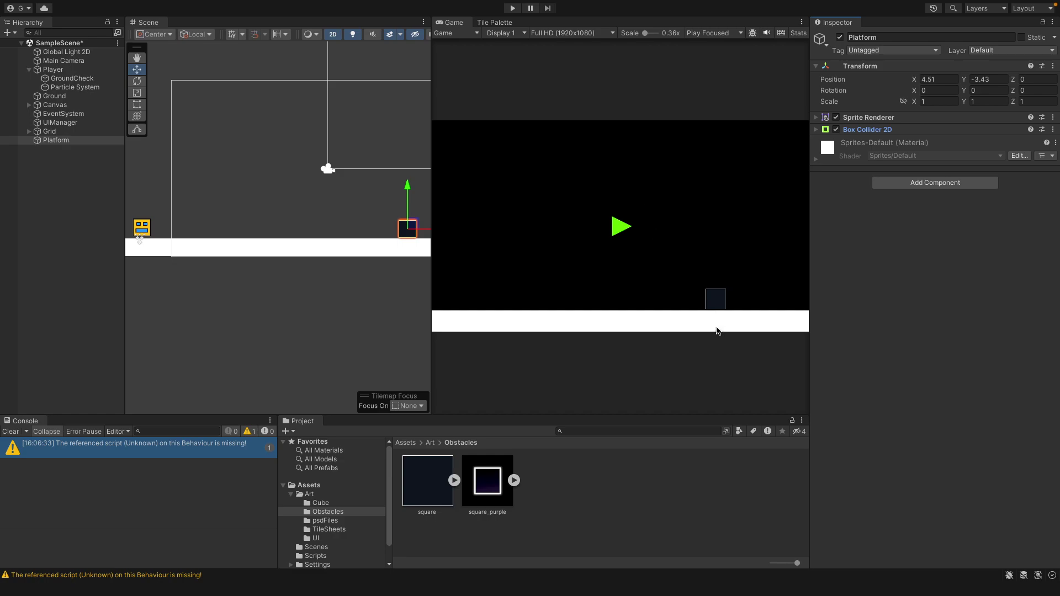
# Lower Platform slightly to Y -3.499 so it rests flush on the ground, and check its edges up close
pyautogui.scroll(4, 716, 330)
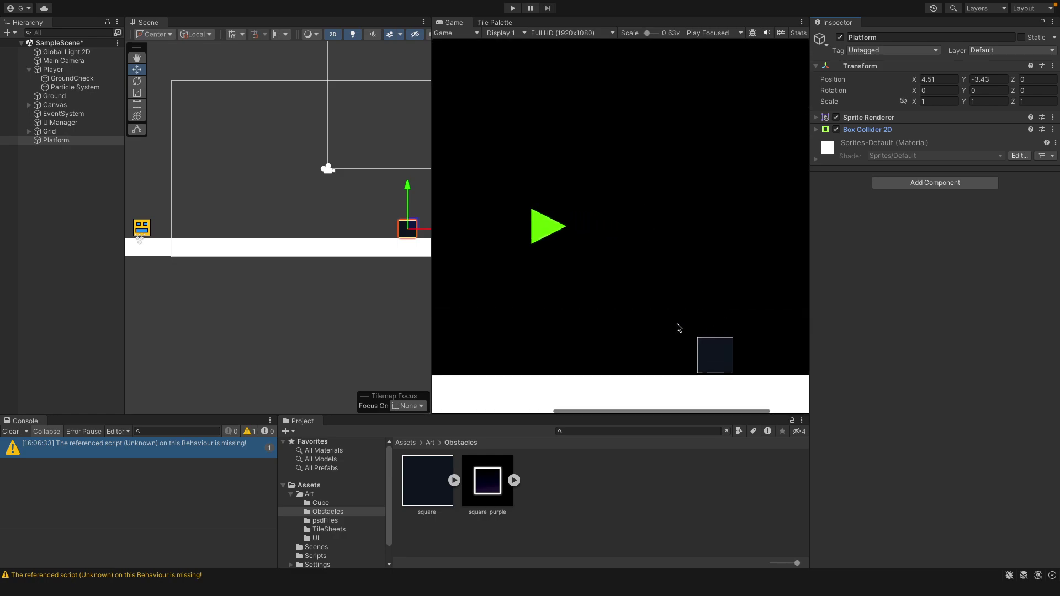
pyautogui.scroll(5, 426, 250)
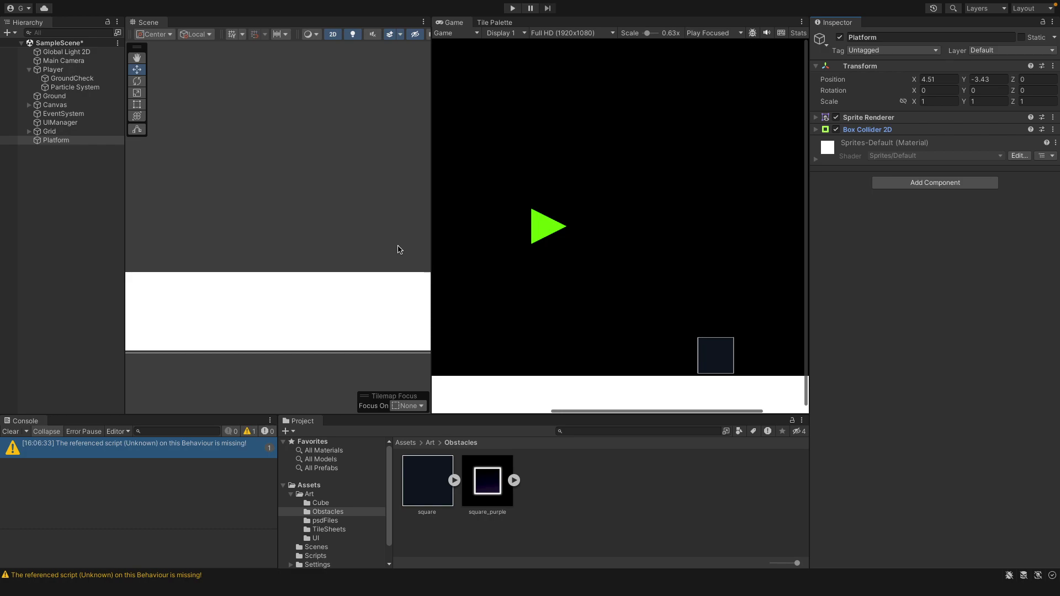
pyautogui.moveTo(397, 246); pyautogui.dragTo(250, 252, button='middle')
pyautogui.moveTo(270, 177); pyautogui.dragTo(273, 193)
pyautogui.click(359, 185)
pyautogui.click(285, 207)
pyautogui.click(330, 193)
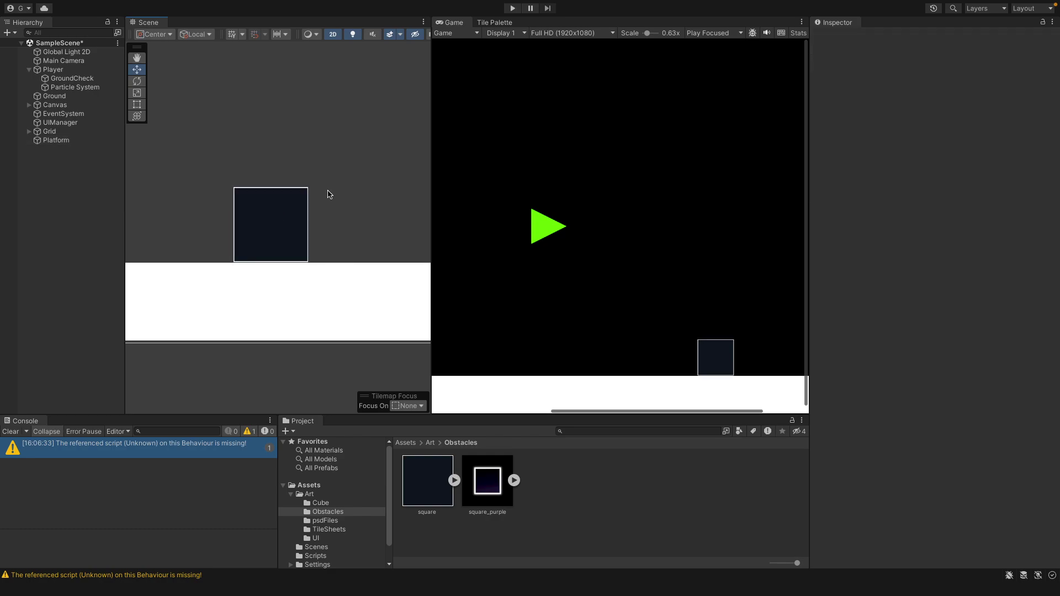
pyautogui.click(265, 196)
pyautogui.click(349, 207)
# Play-test the cube jumping over the platform in a widened Game view at 0.54x scale, and stop the game
pyautogui.scroll(-6, 322, 229)
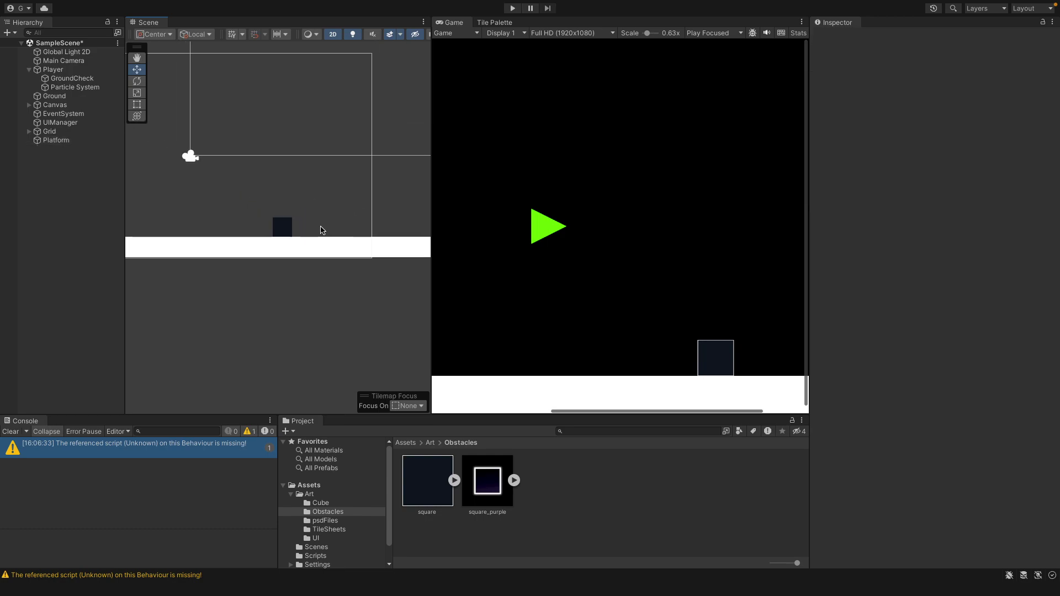
pyautogui.scroll(-2, 224, 355)
pyautogui.moveTo(224, 355); pyautogui.dragTo(327, 360, button='middle')
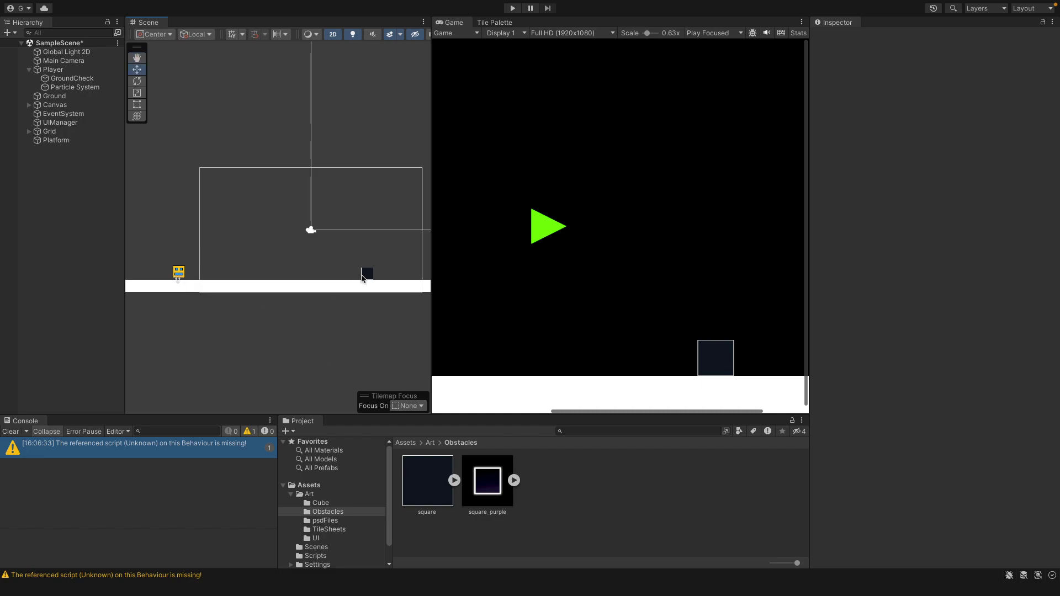
pyautogui.click(514, 10)
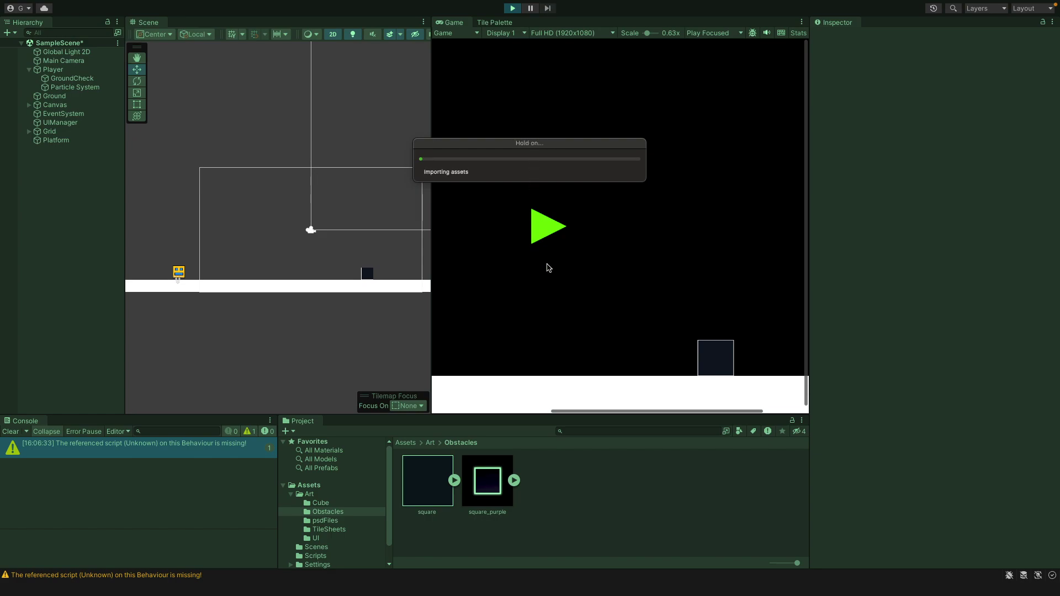
pyautogui.moveTo(433, 208); pyautogui.dragTo(233, 221)
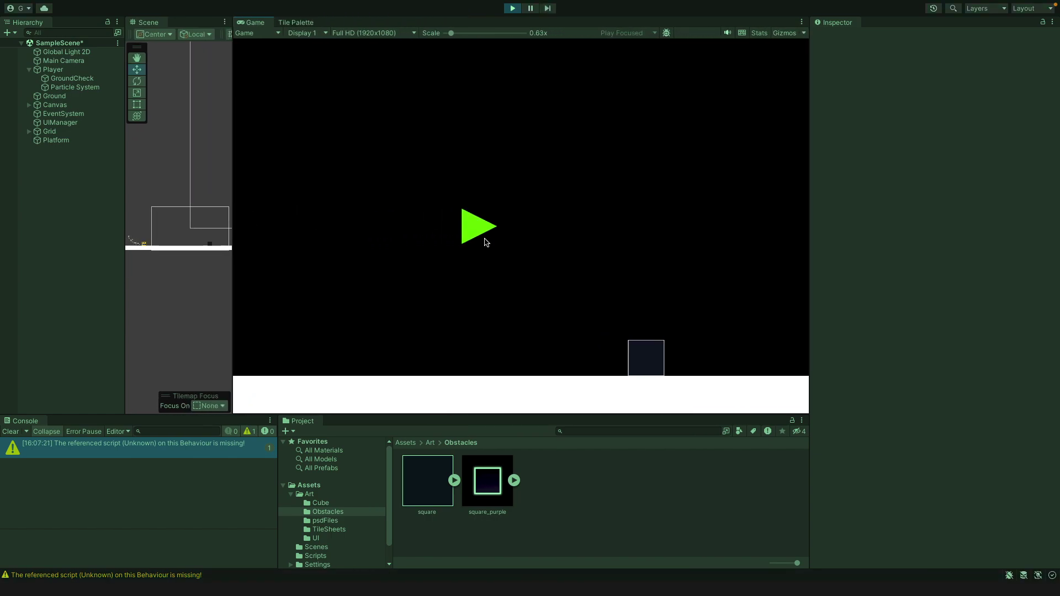
pyautogui.moveTo(450, 33); pyautogui.dragTo(437, 35)
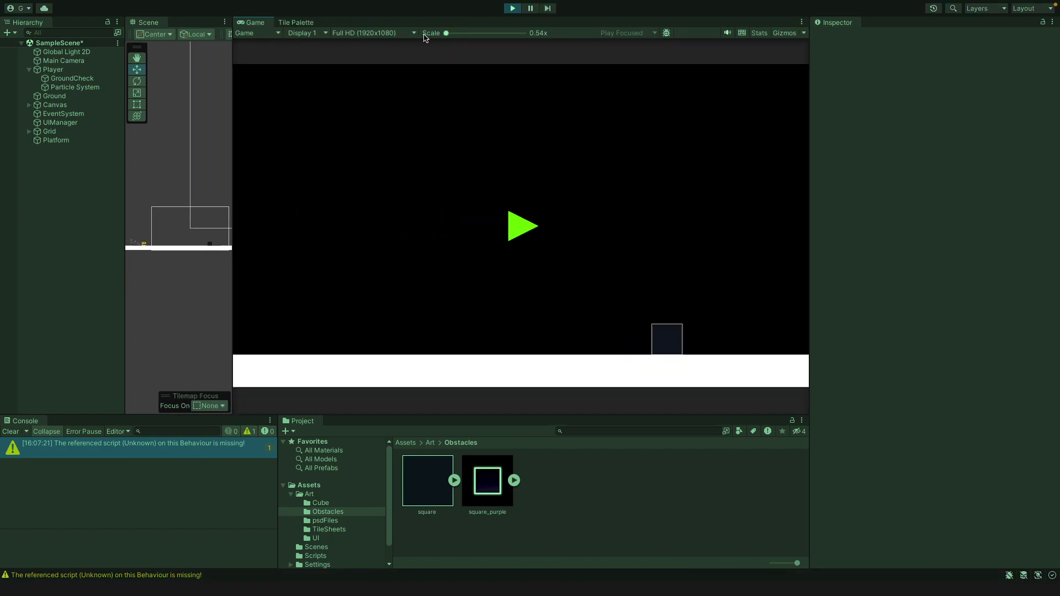
pyautogui.click(527, 235)
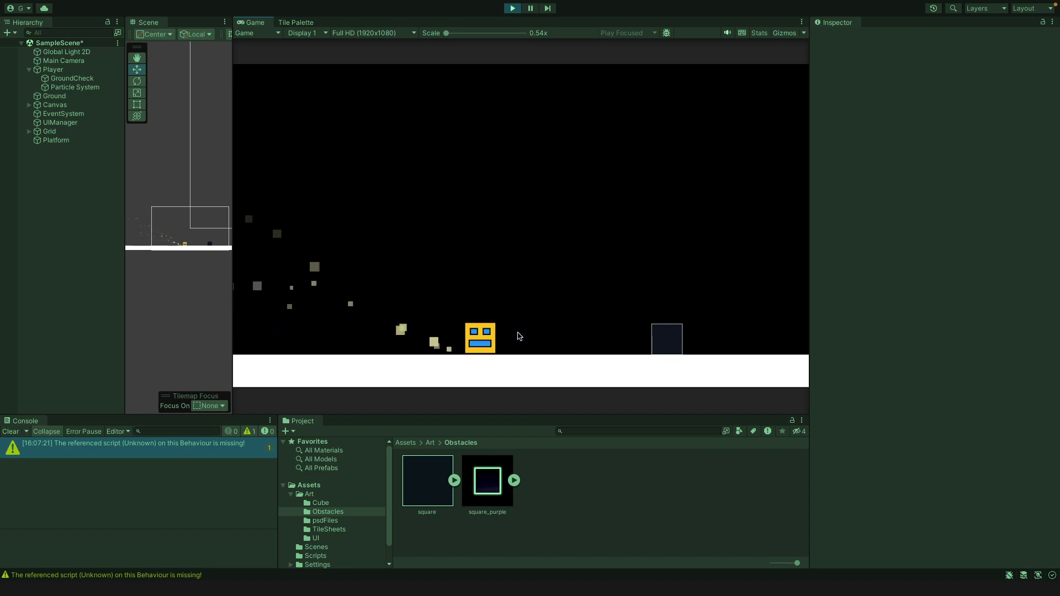
pyautogui.press('space')
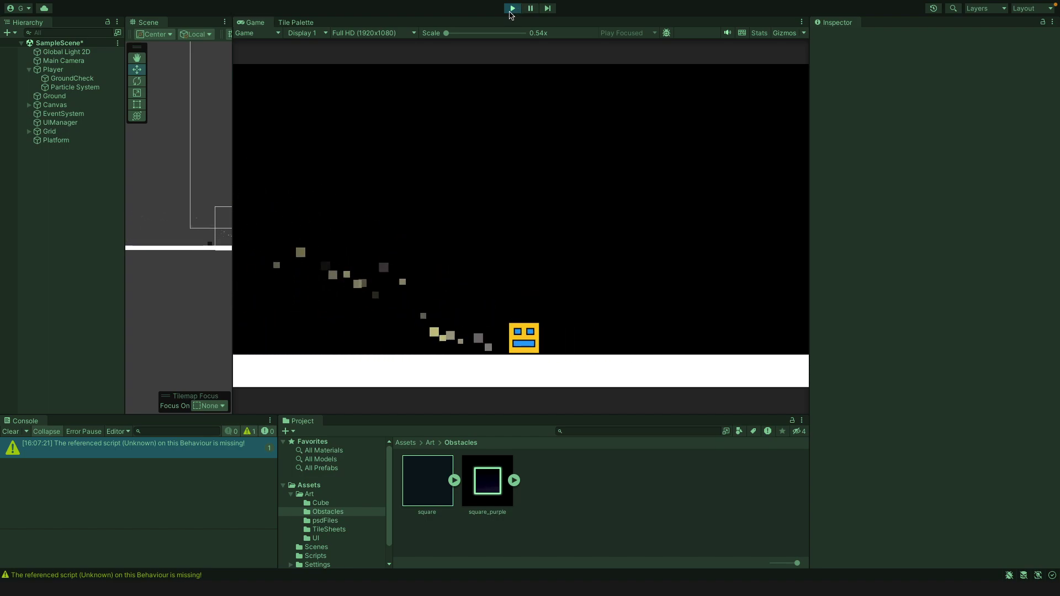
pyautogui.click(512, 8)
pyautogui.click(523, 228)
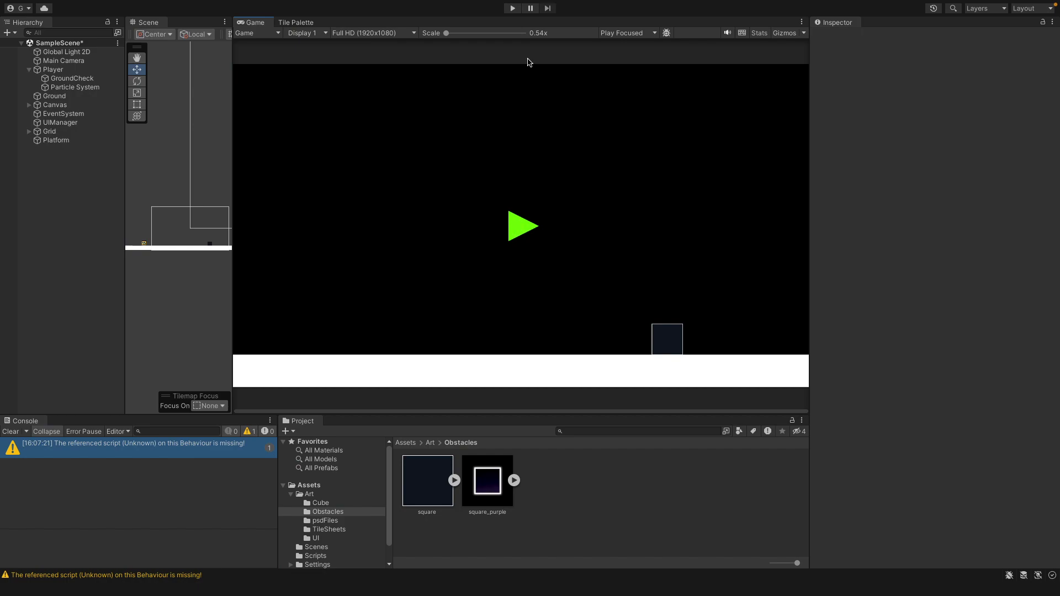
pyautogui.click(513, 9)
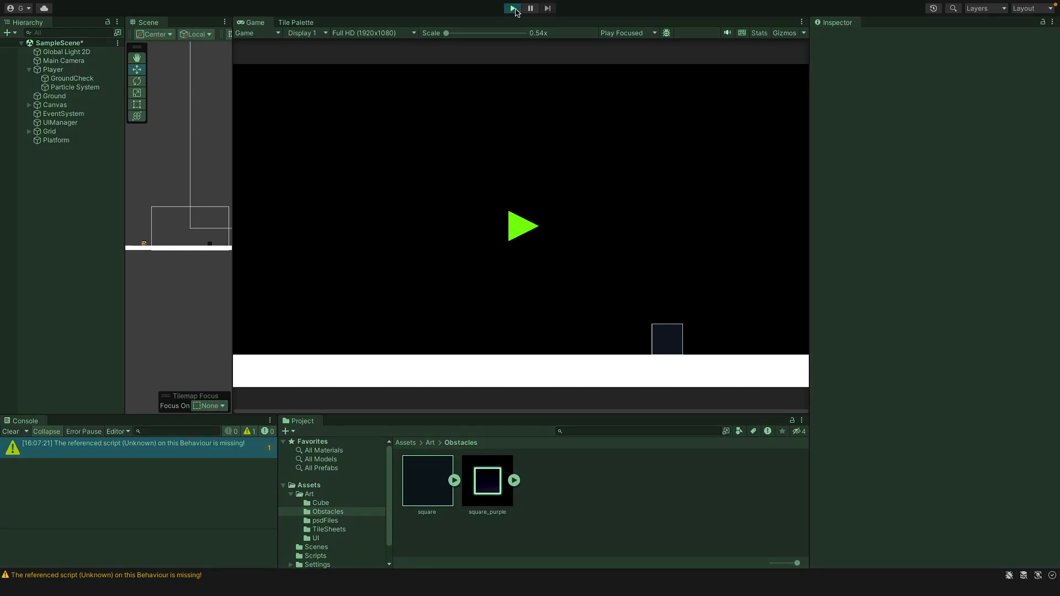
pyautogui.click(512, 8)
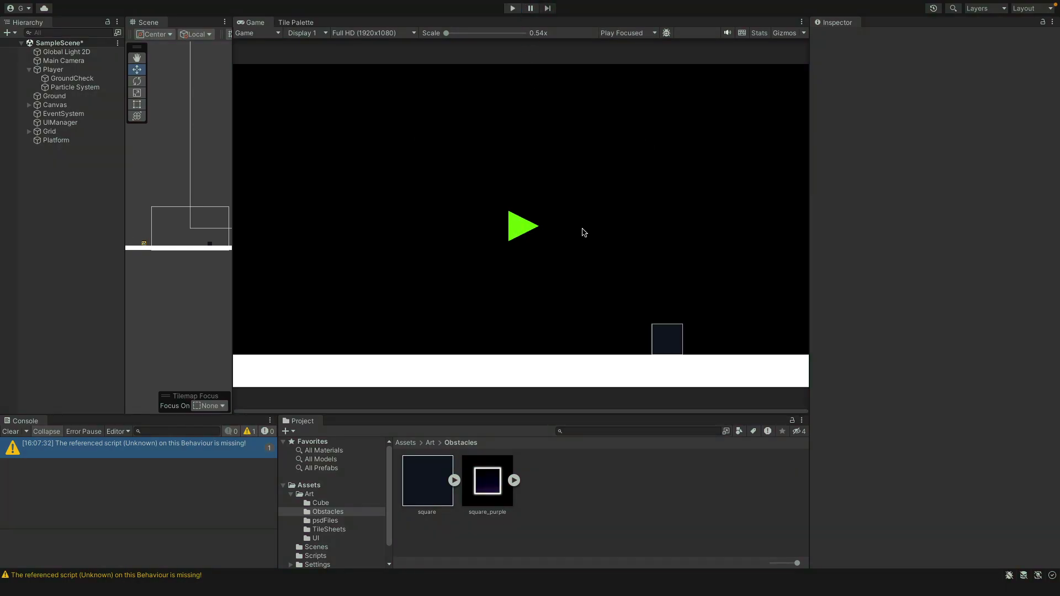
# Duplicate Platform in a widened Scene view and move the copy along the ground toward the cube, to X -0.07
pyautogui.moveTo(234, 228); pyautogui.dragTo(735, 230)
pyautogui.scroll(4, 540, 285)
pyautogui.click(540, 285)
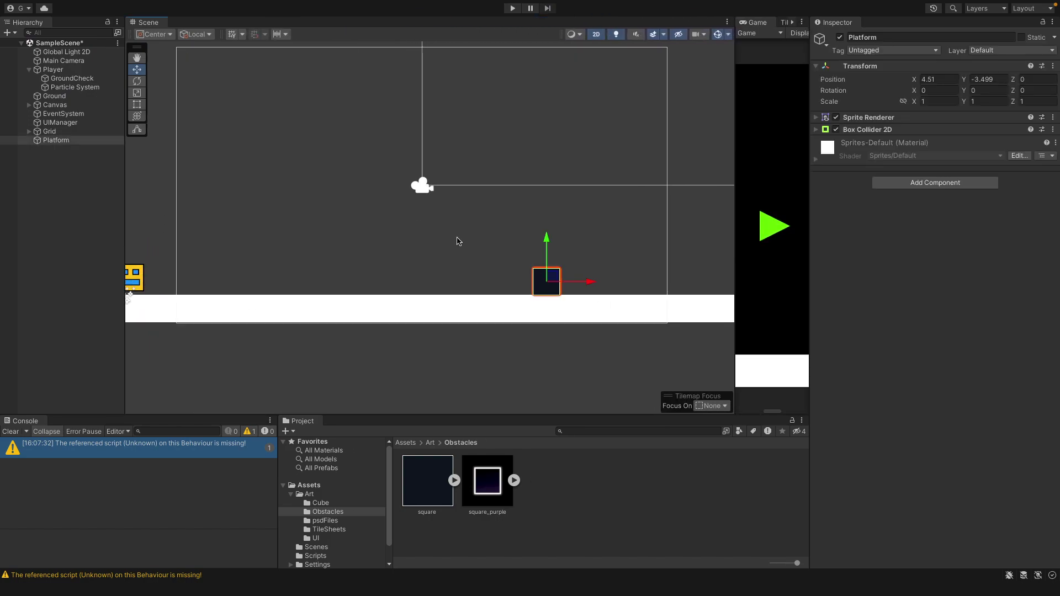
pyautogui.hotkey('ctrl', 'd')
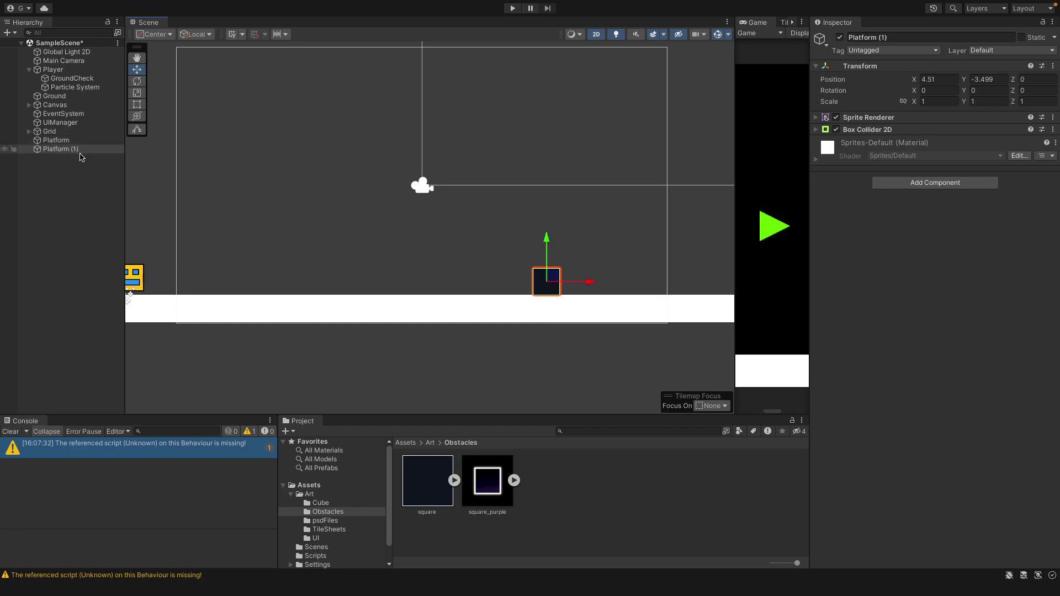
pyautogui.moveTo(590, 284); pyautogui.dragTo(463, 282)
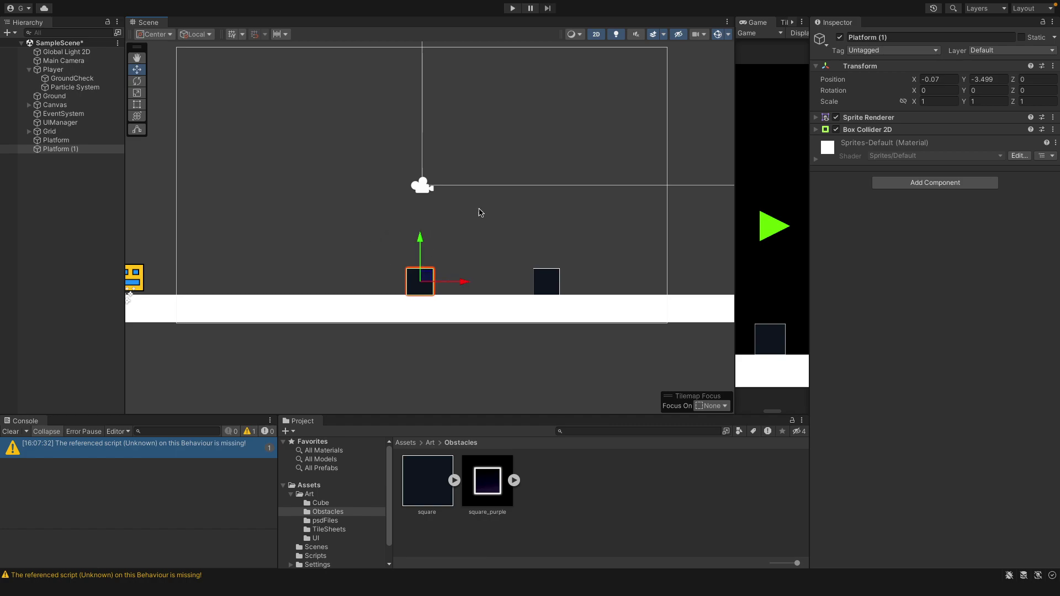
# Duplicate the platform copy at X -0.07 to make a third platform
pyautogui.hotkey('ctrl', 'd')
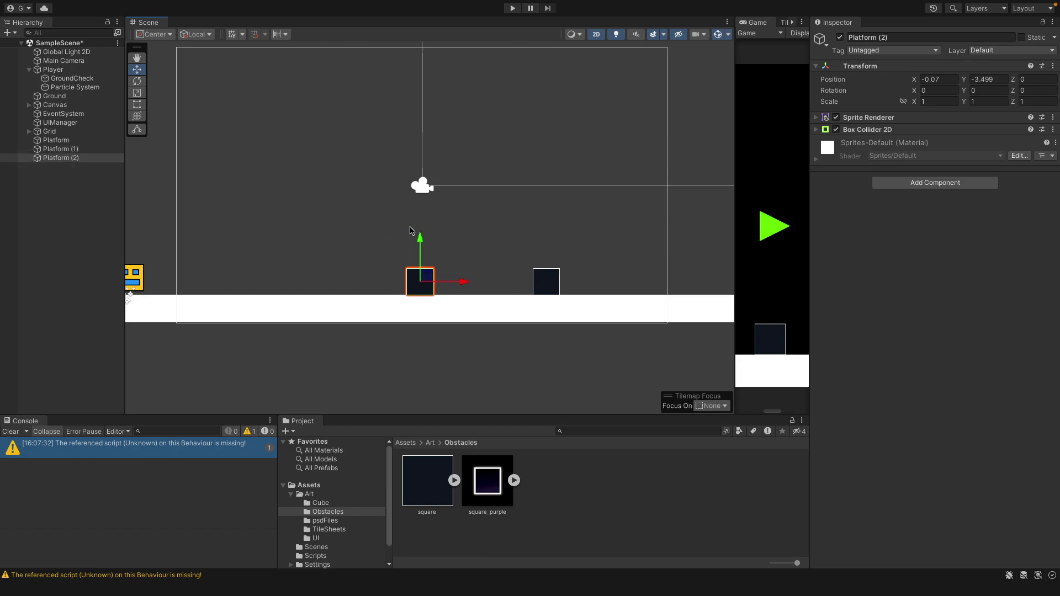